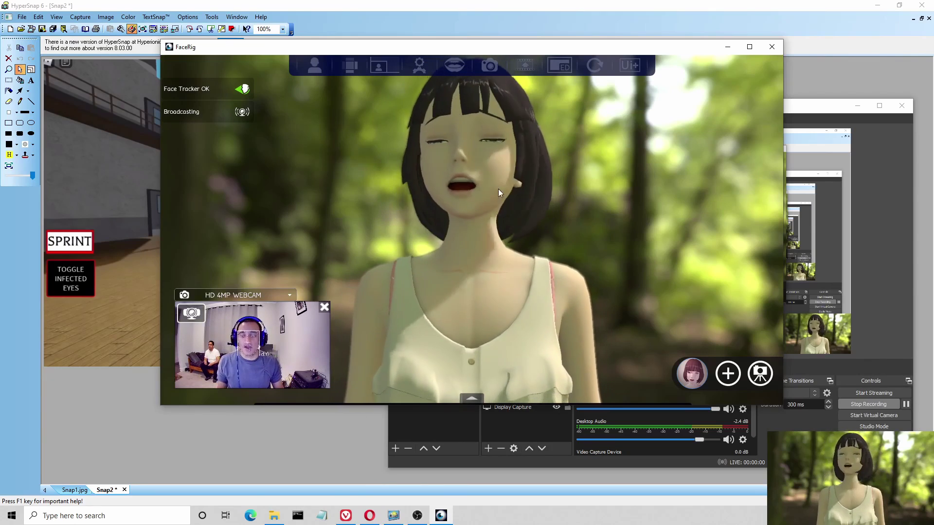
- Start [Horsey]Roleplay City from its Roblox page, allowing the Open Roblox browser prompt
click(346, 516)
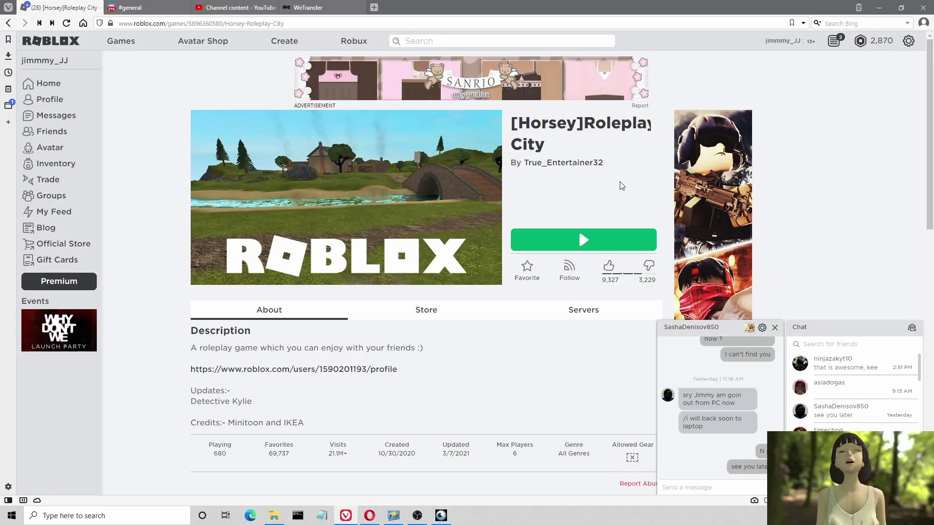
click(589, 249)
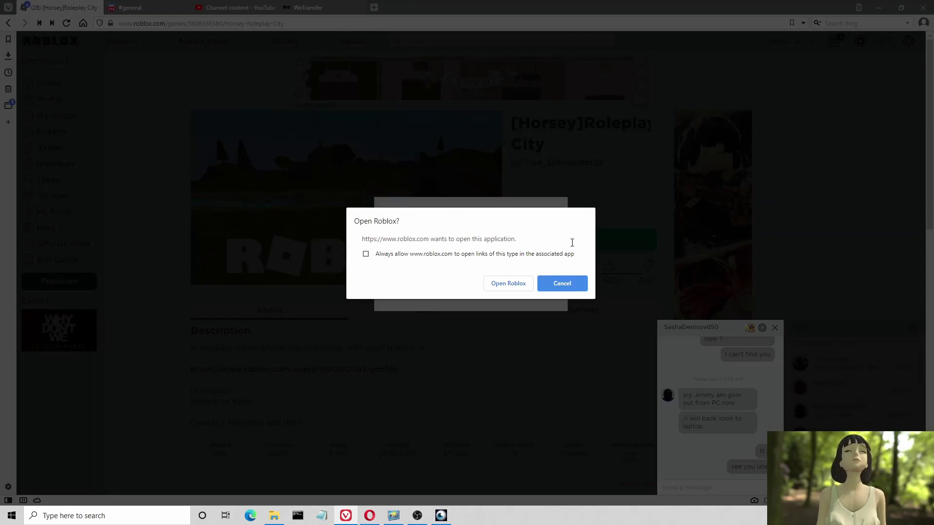
click(508, 283)
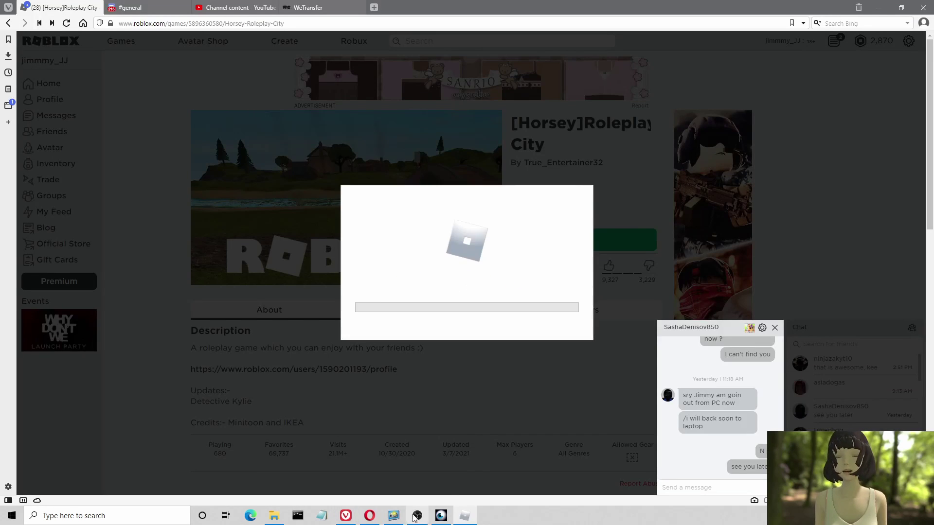
click(415, 517)
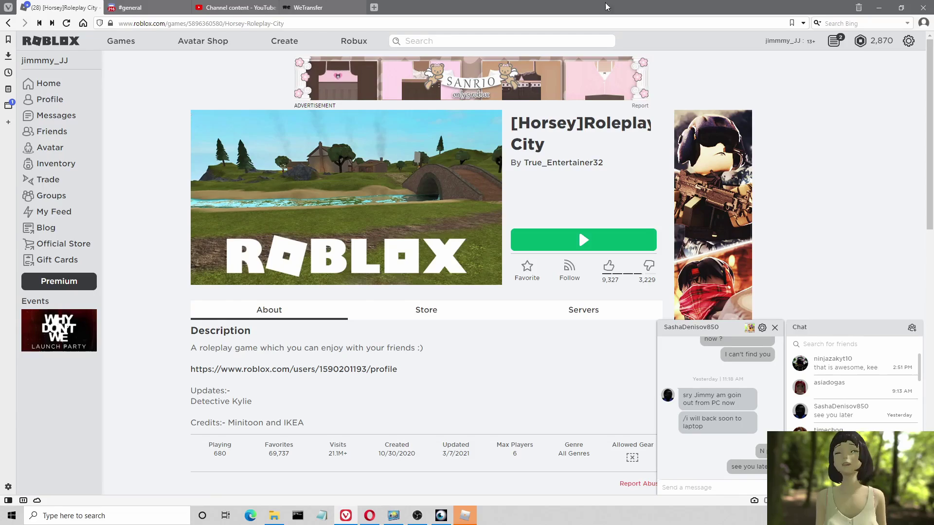
- Maximize the game, then run from spawn along the sidewalk into the red-car garage
click(458, 518)
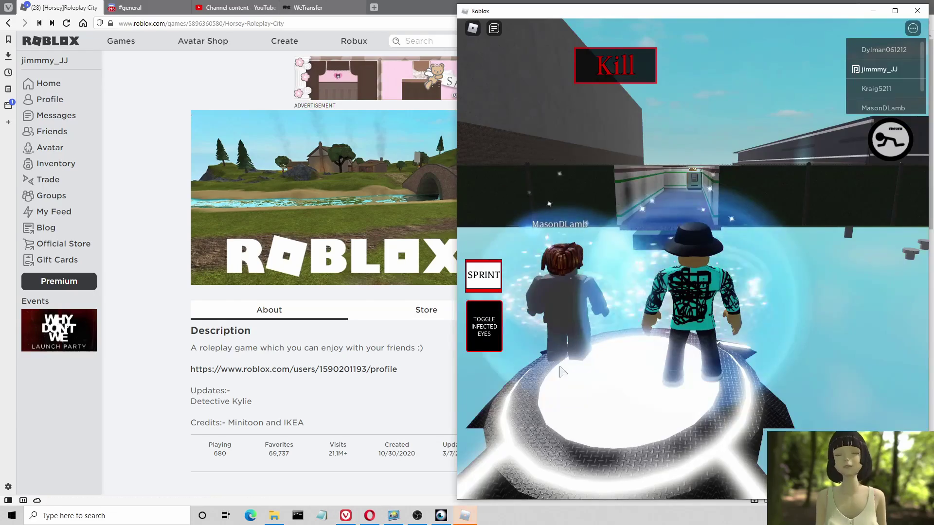
click(897, 11)
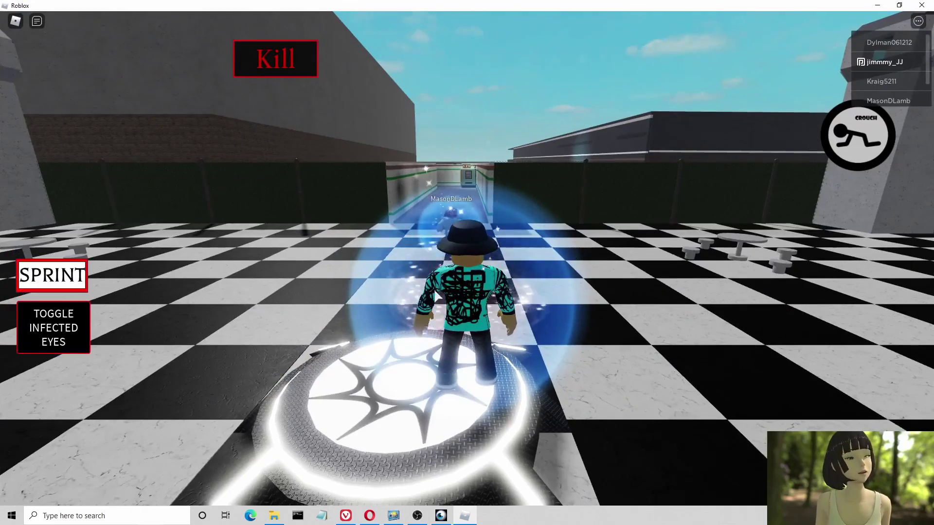
key(w)
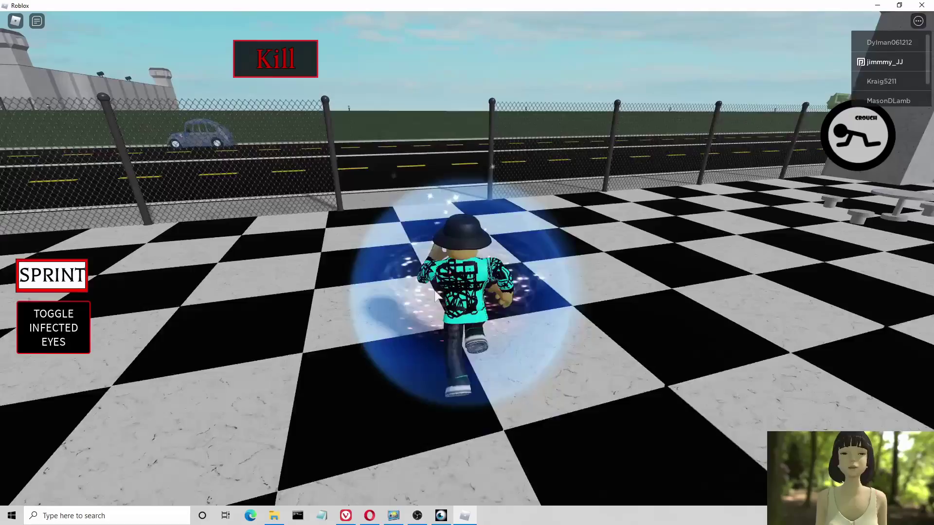
key(a)
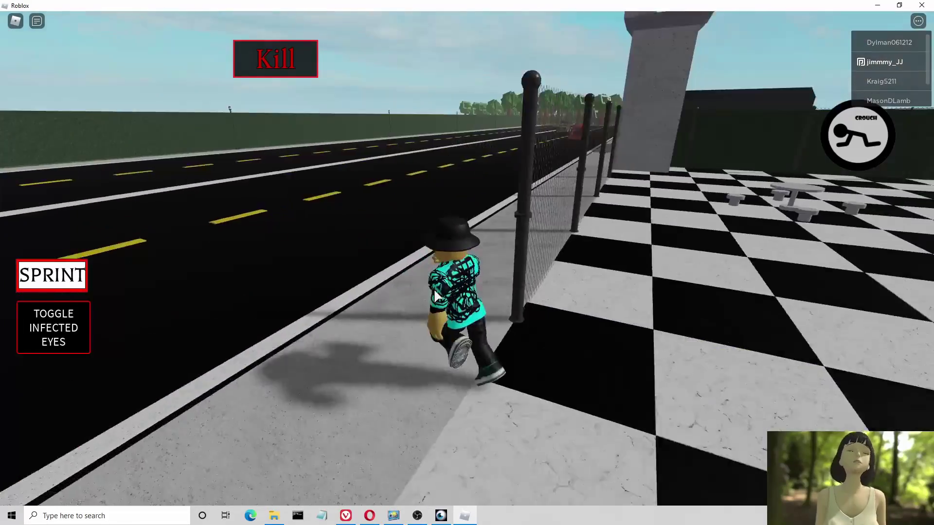
key(w)
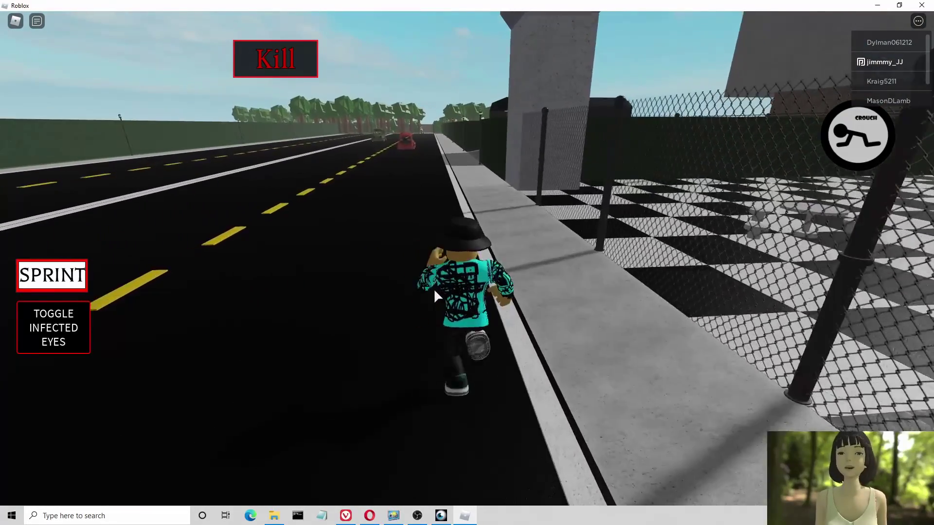
key(w)
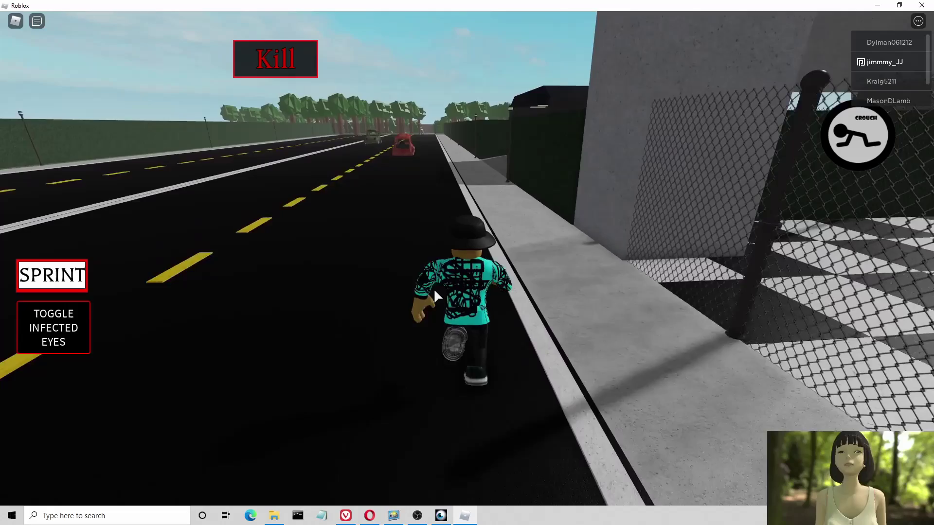
key(w)
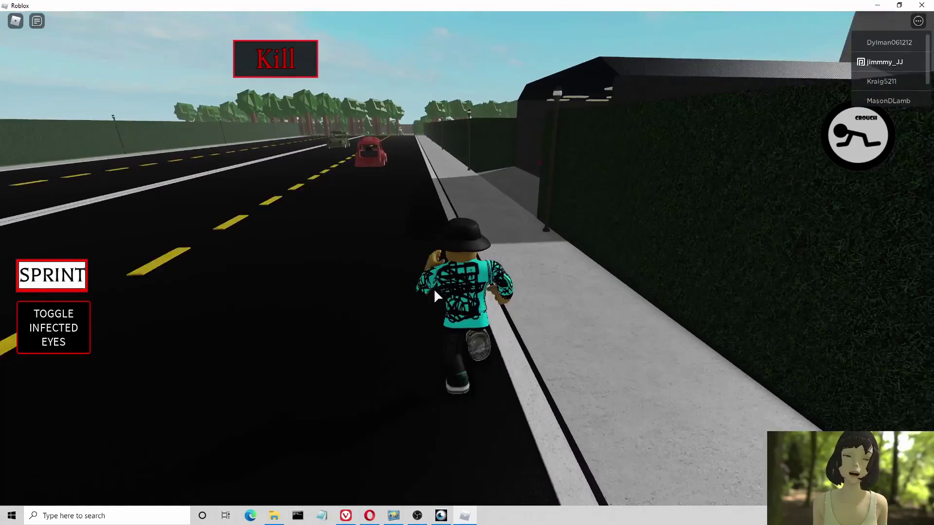
key(w)
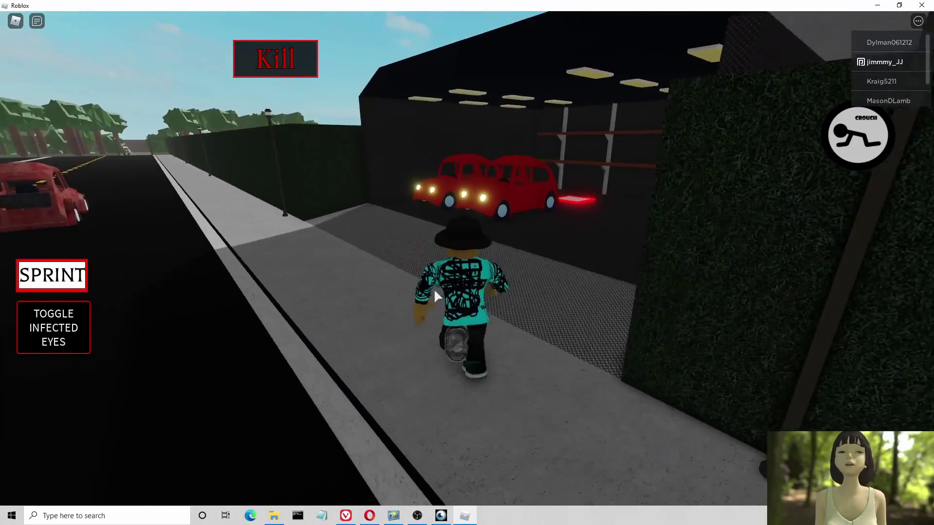
- Get into the red car and speed it down the road, weaving across lanes
key(w)
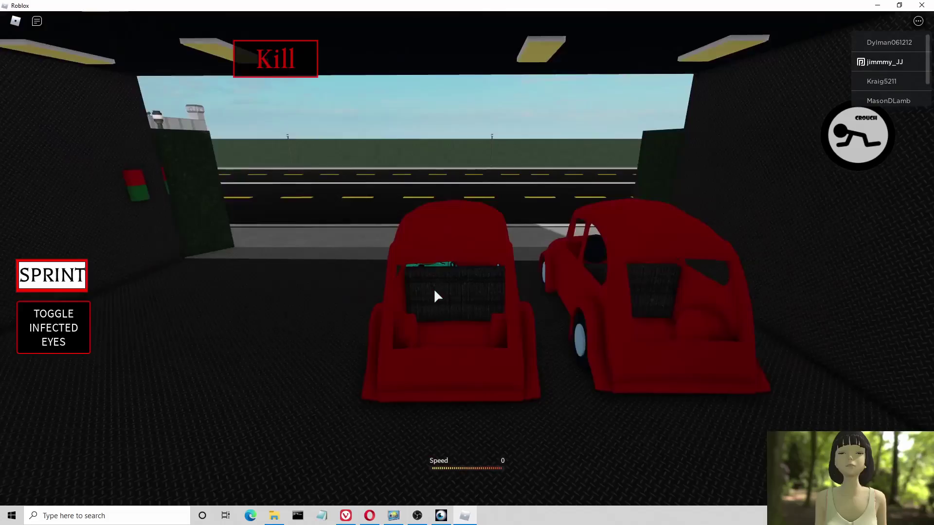
key(w)
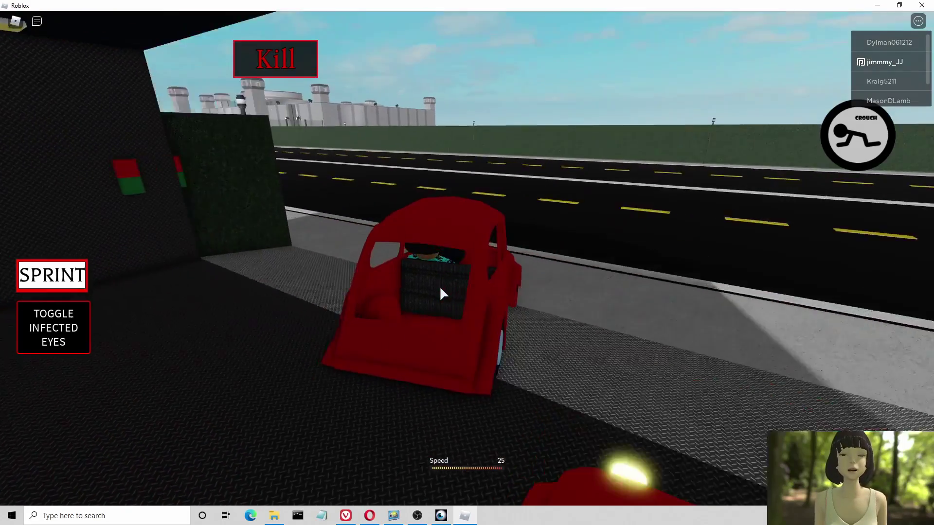
key(w)
key(a)
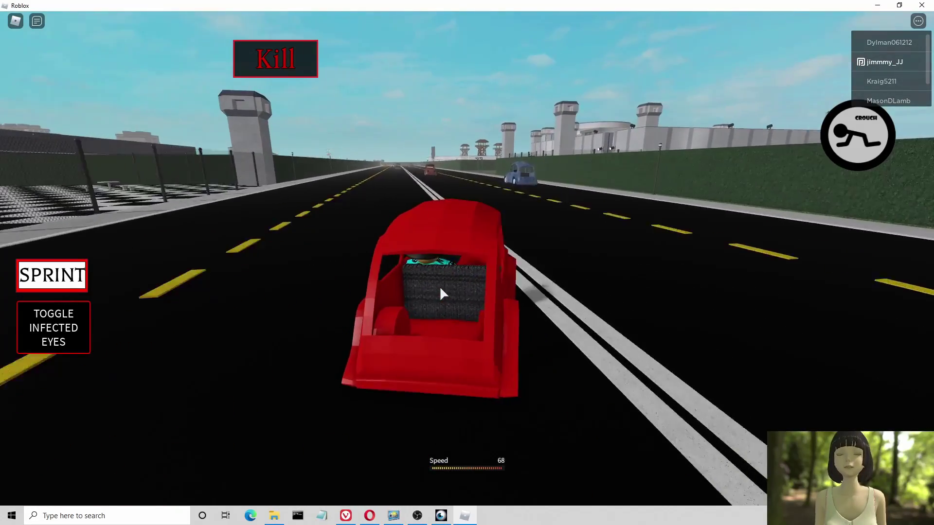
key(w)
key(d)
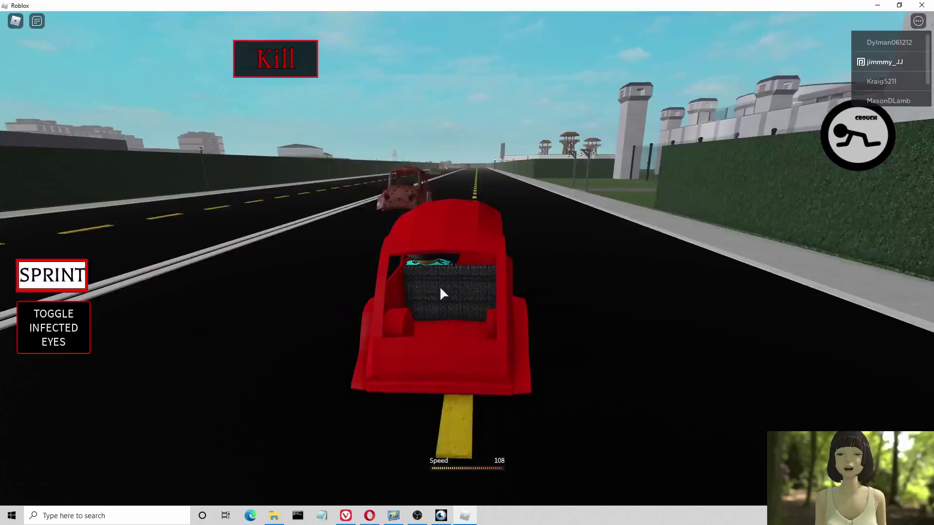
key(w)
key(d)
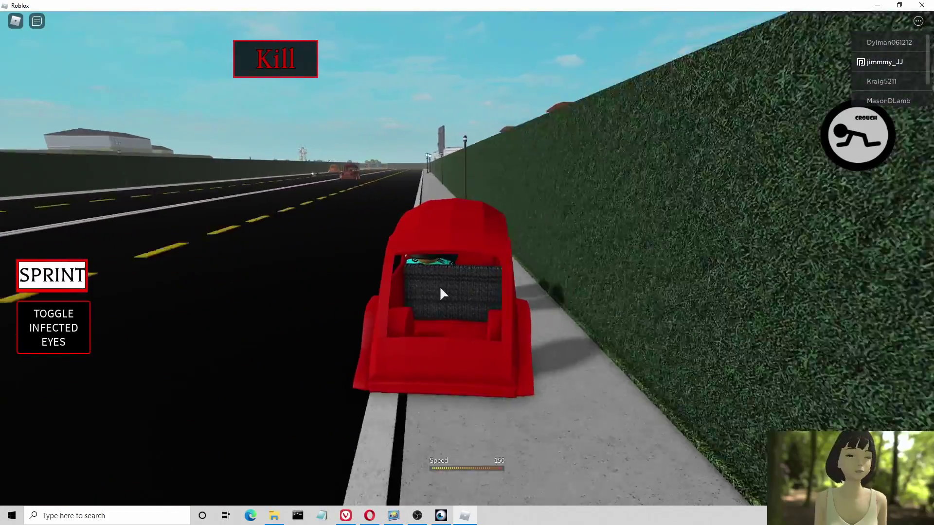
key(a)
key(a)
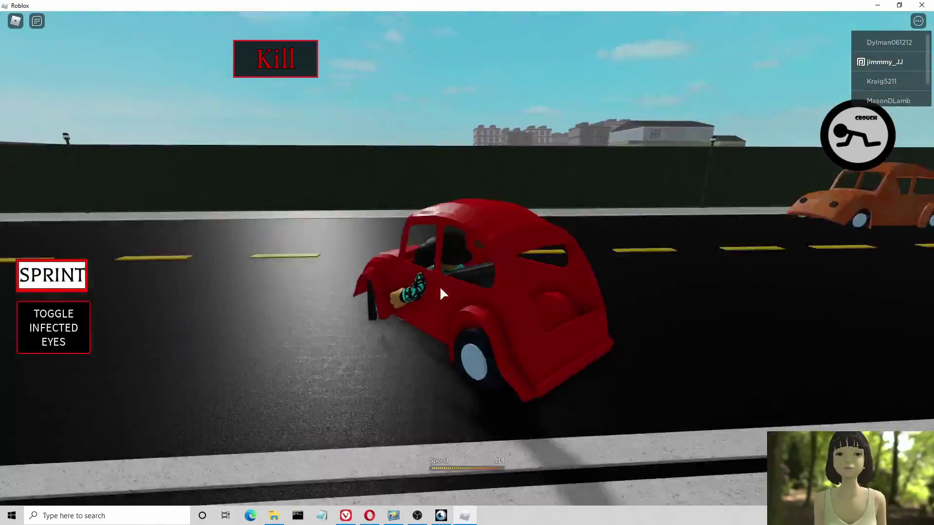
- Brake, reverse off the sidewalk, return to the straight road, then jump out
key(s)
key(d)
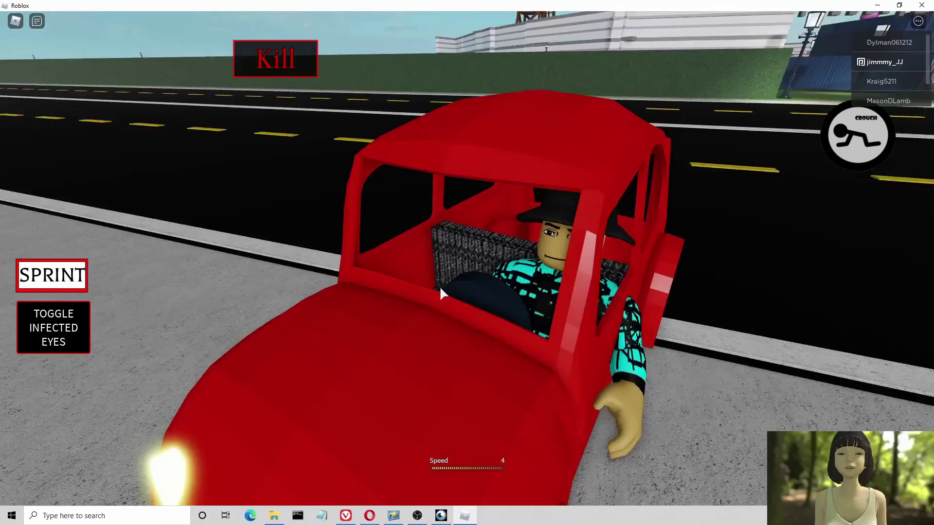
key(s)
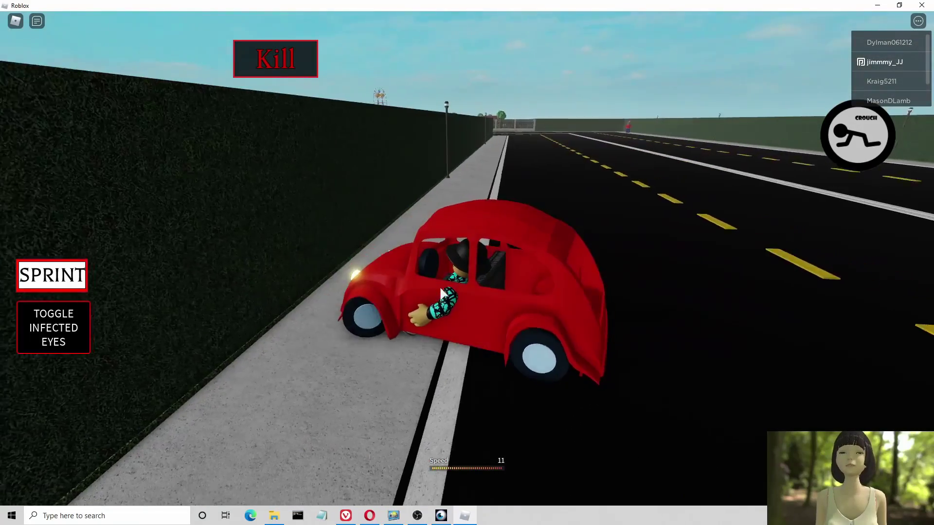
key(w)
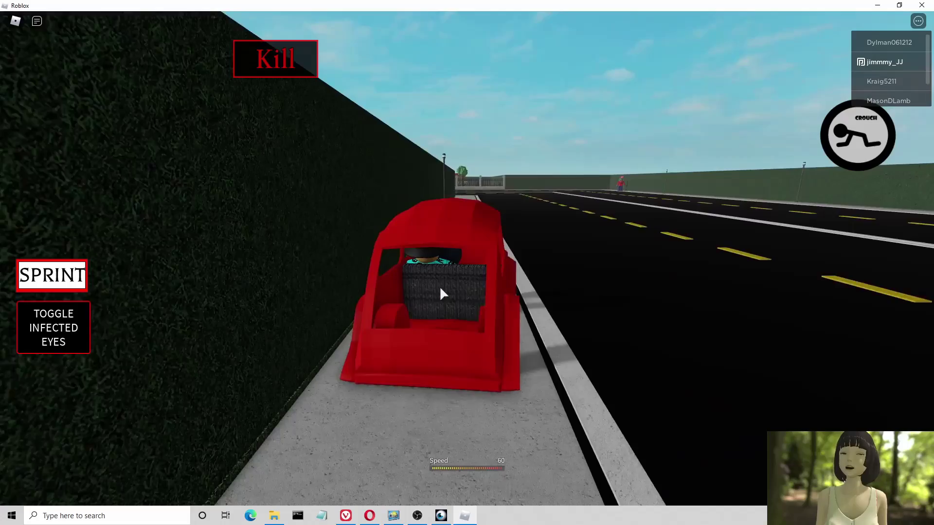
key(d)
key(a)
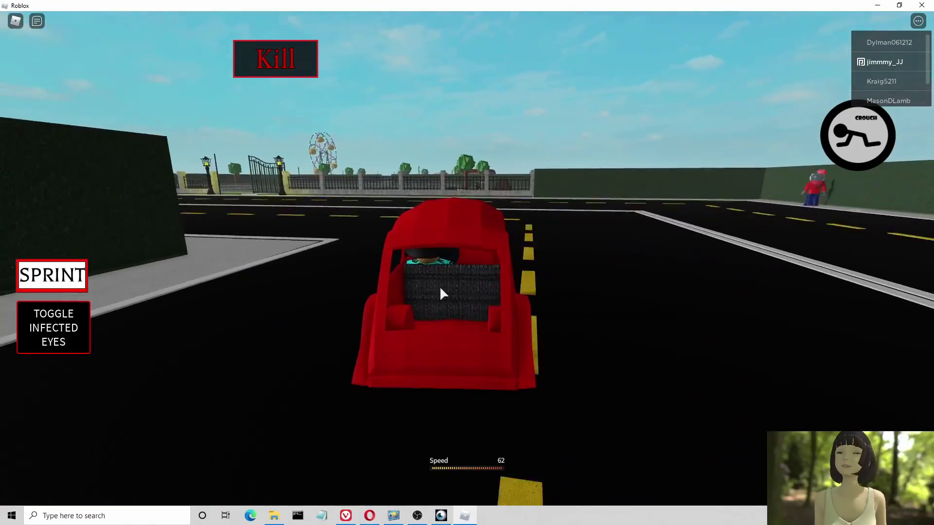
key(a)
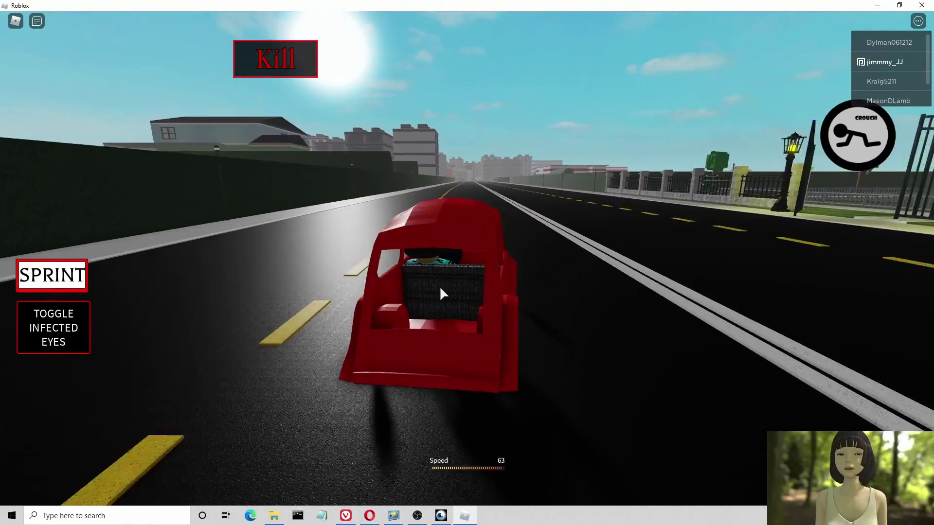
key(a)
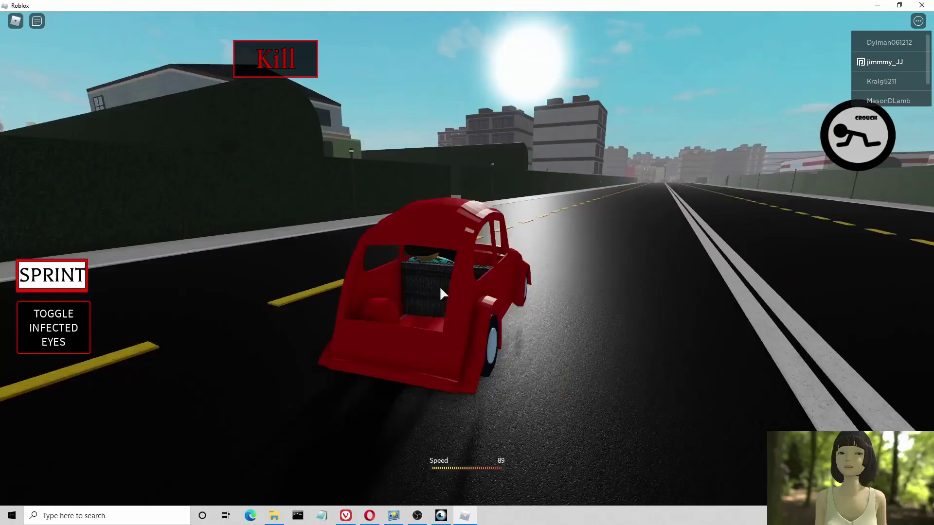
key(space)
- Run down the road past the parked red car and Piggy poster toward the street lamps
key(w)
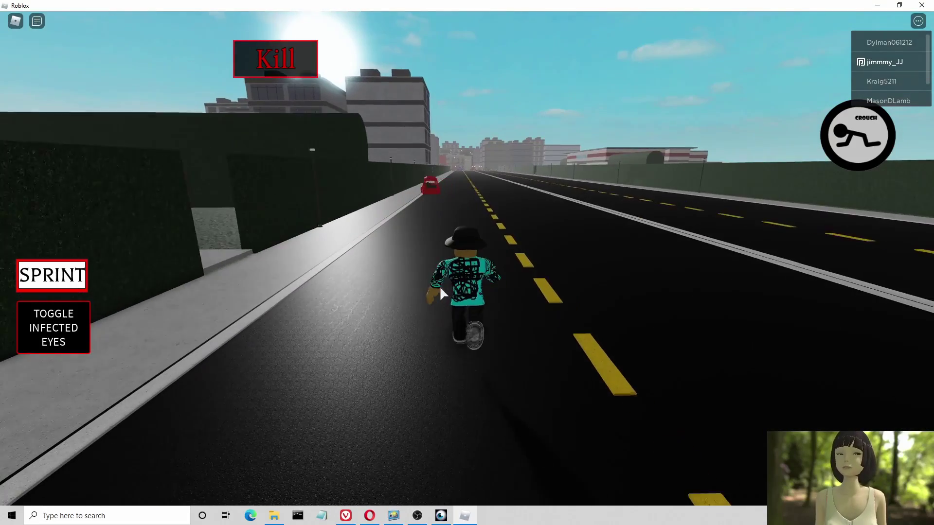
key(w)
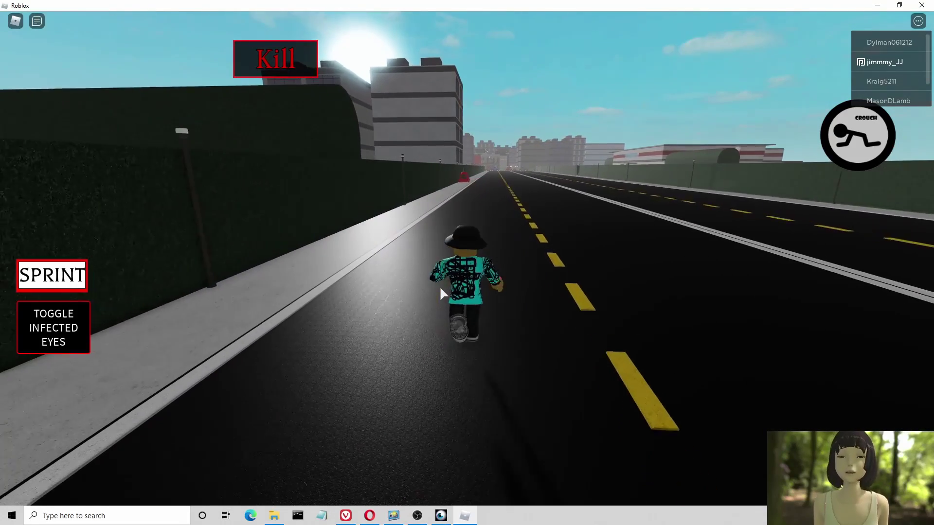
key(w)
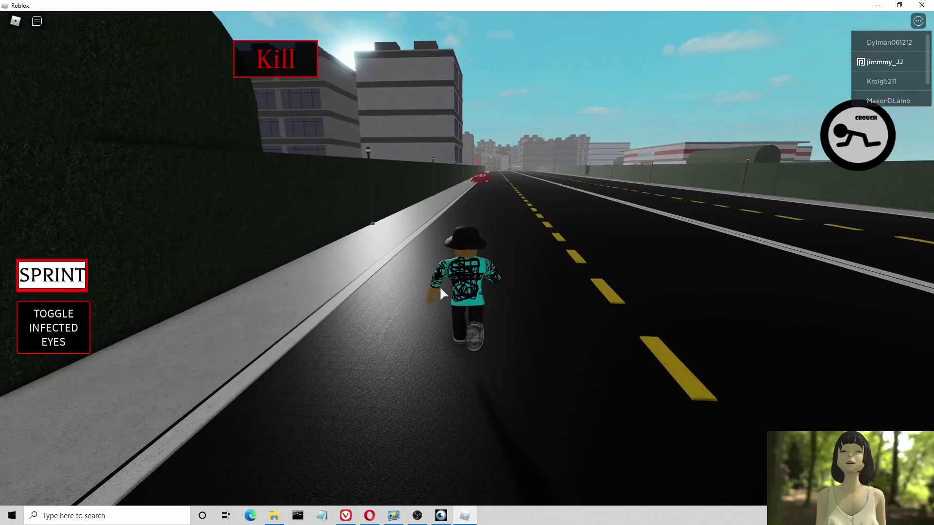
key(w)
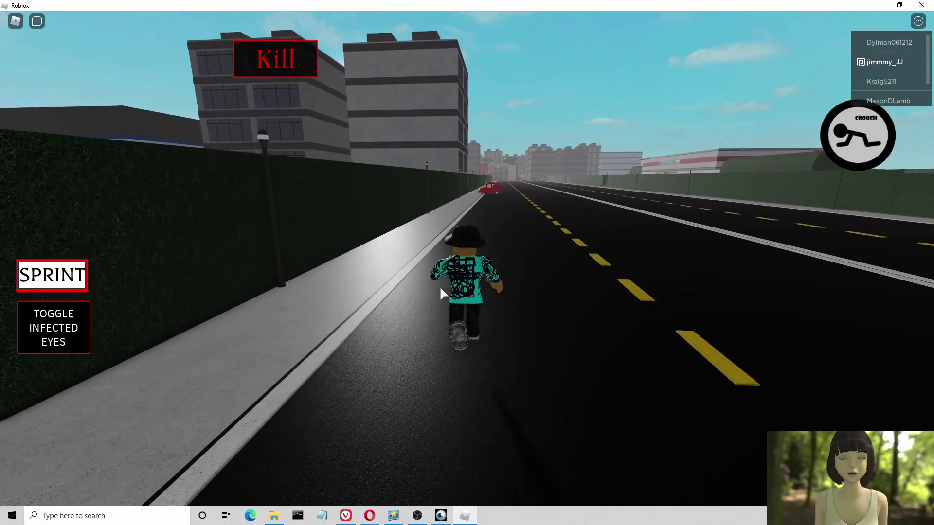
key(w)
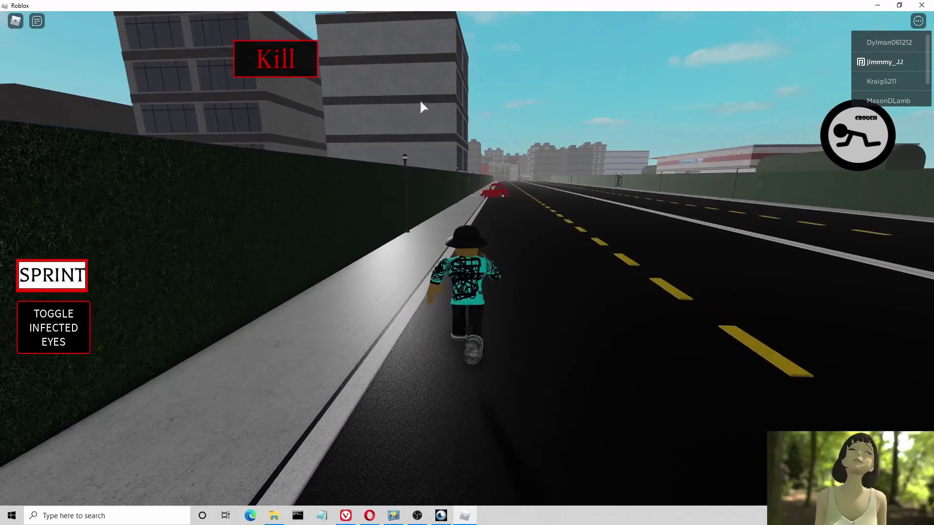
key(w)
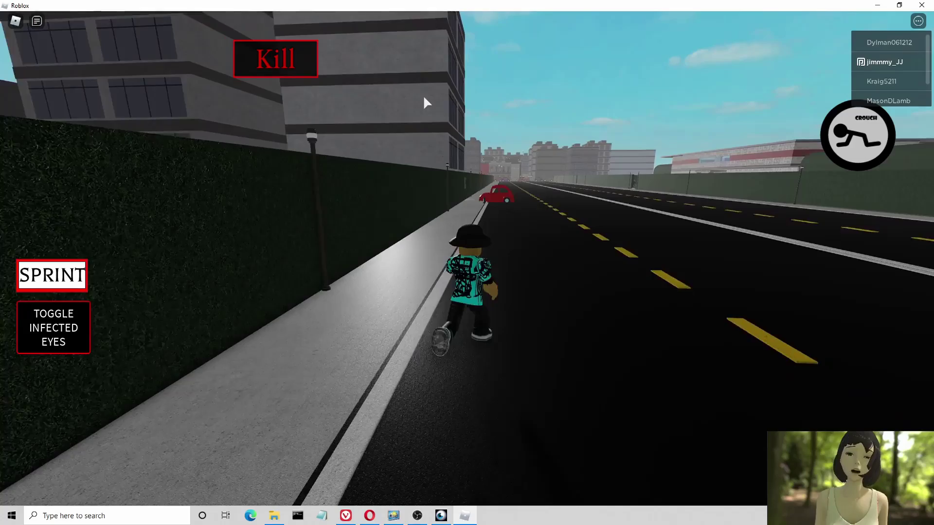
key(w)
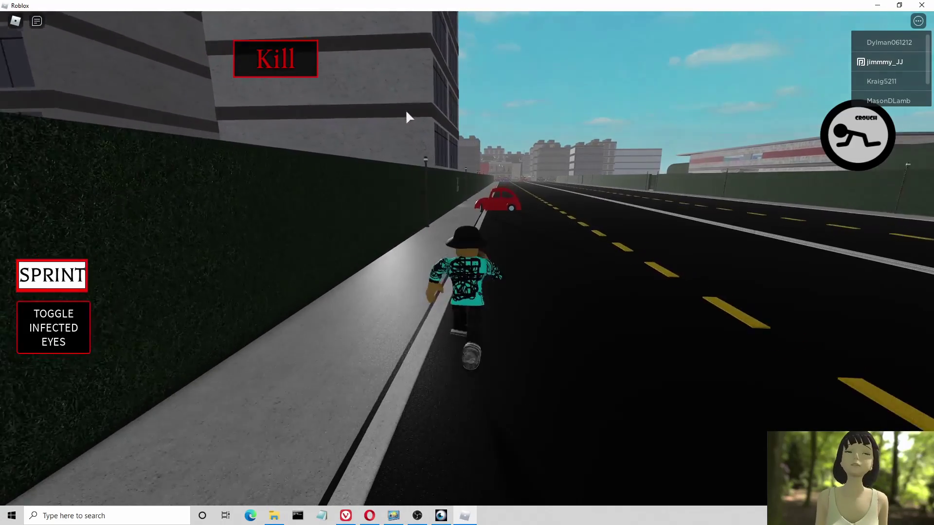
key(w)
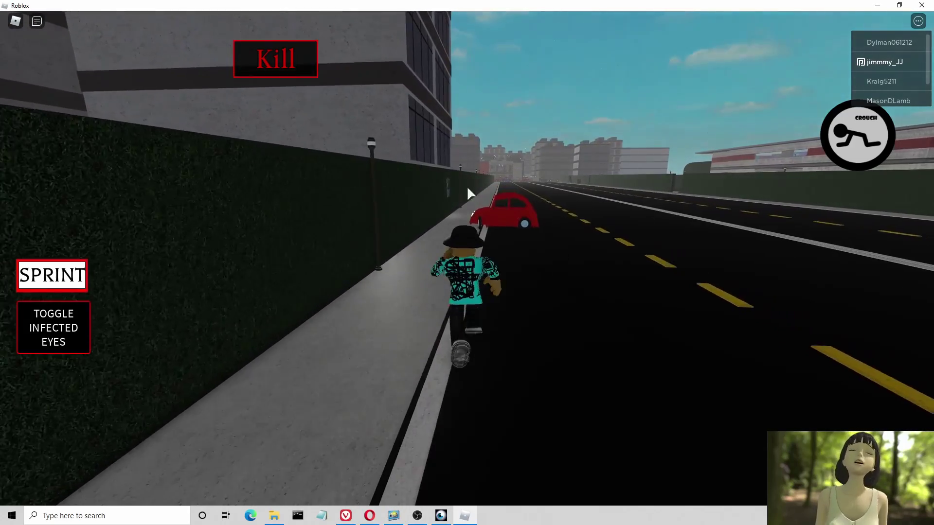
key(w)
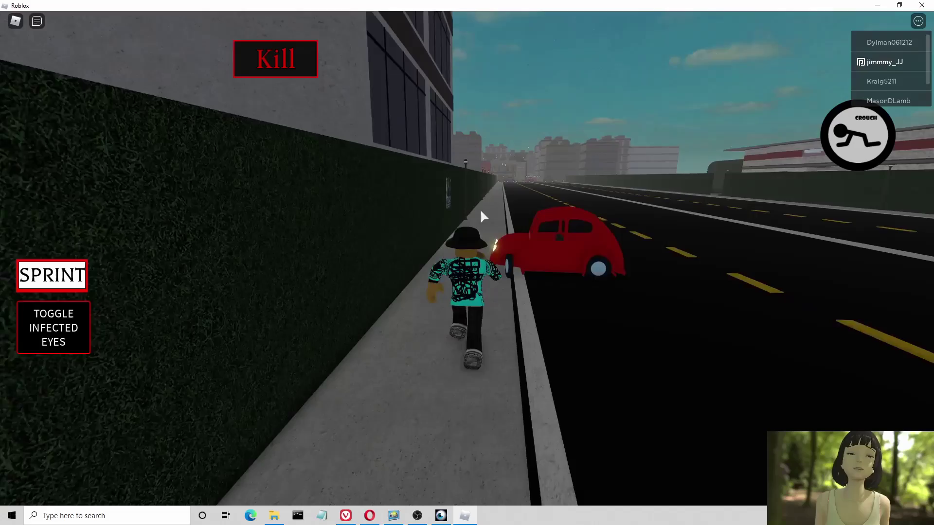
key(w)
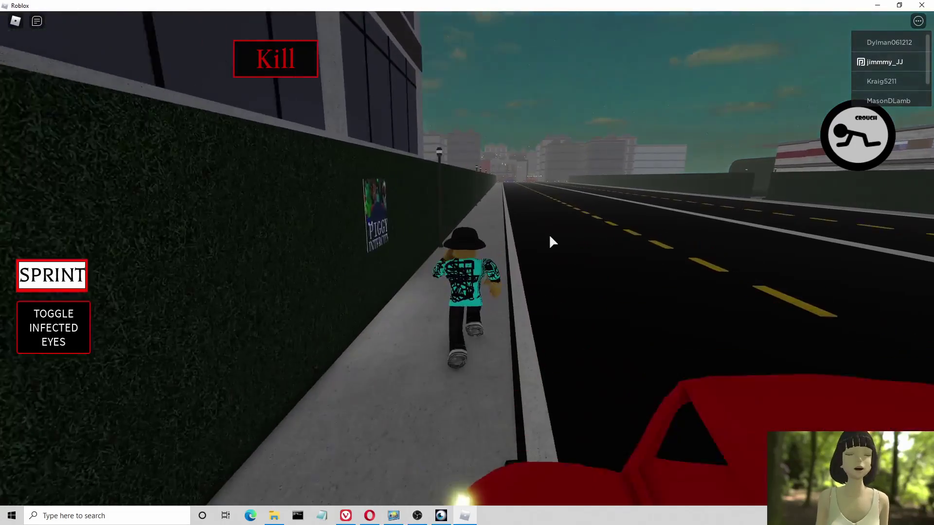
key(w)
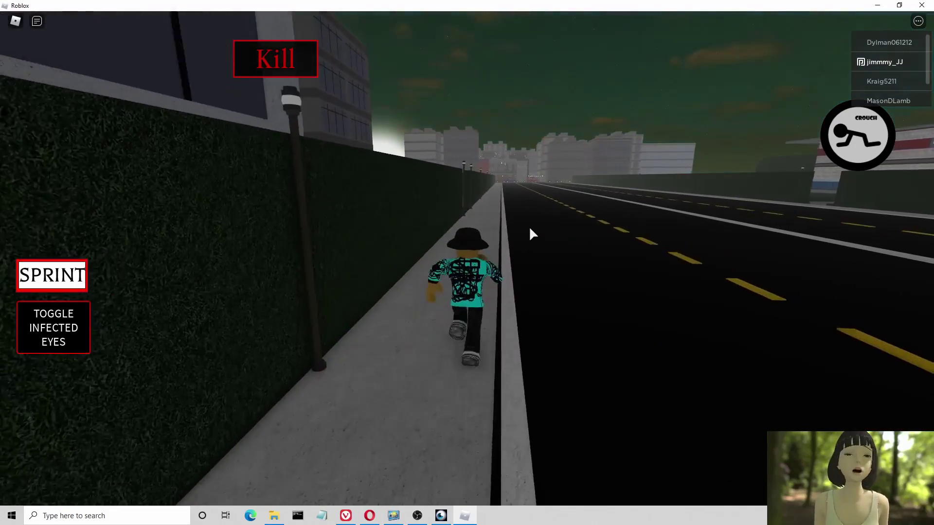
key(w)
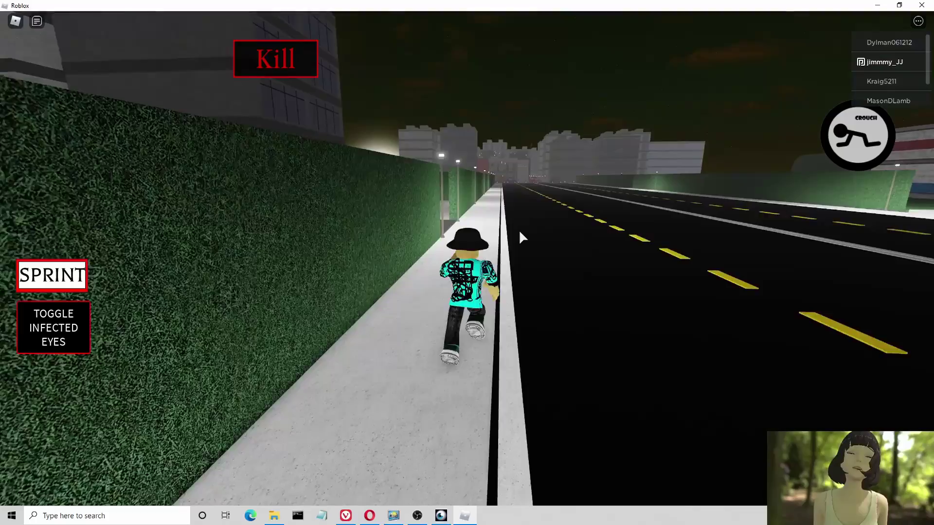
- Cut through the hedge gap and dark road into the lit store's open doors
key(a)
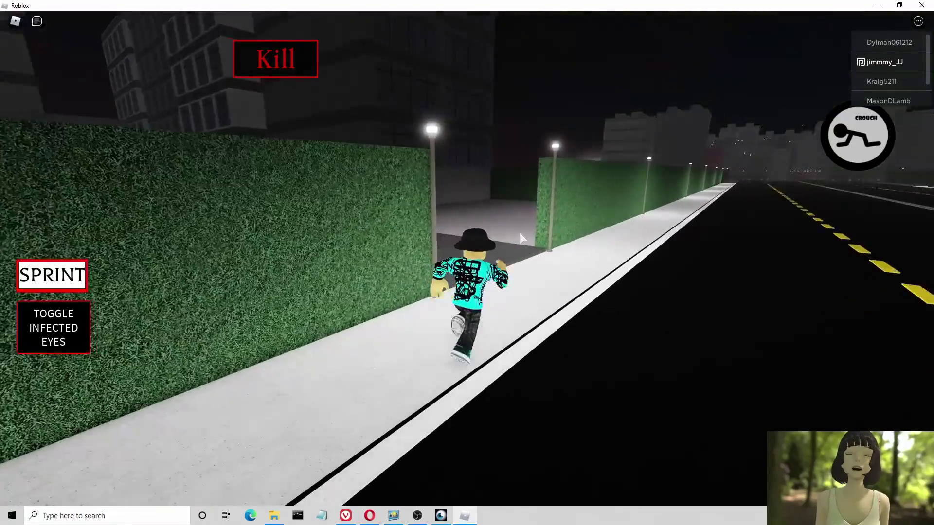
key(w)
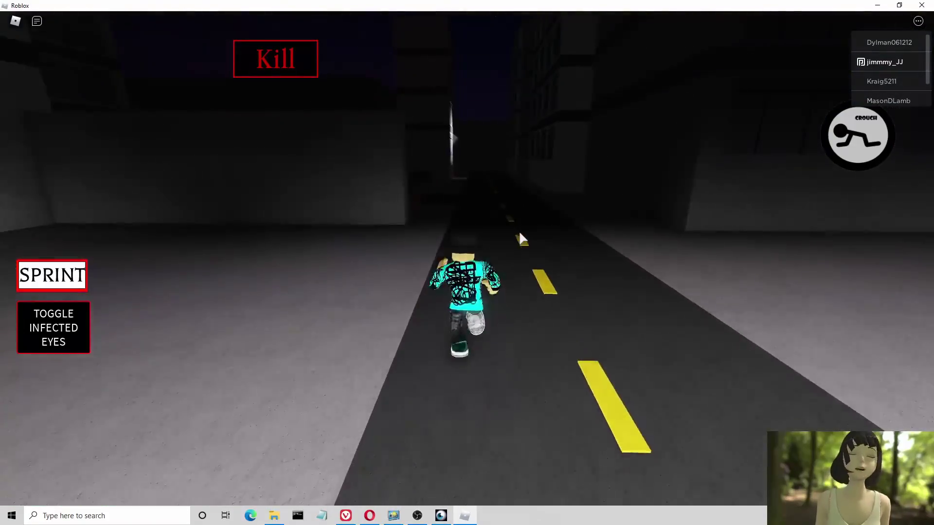
key(w)
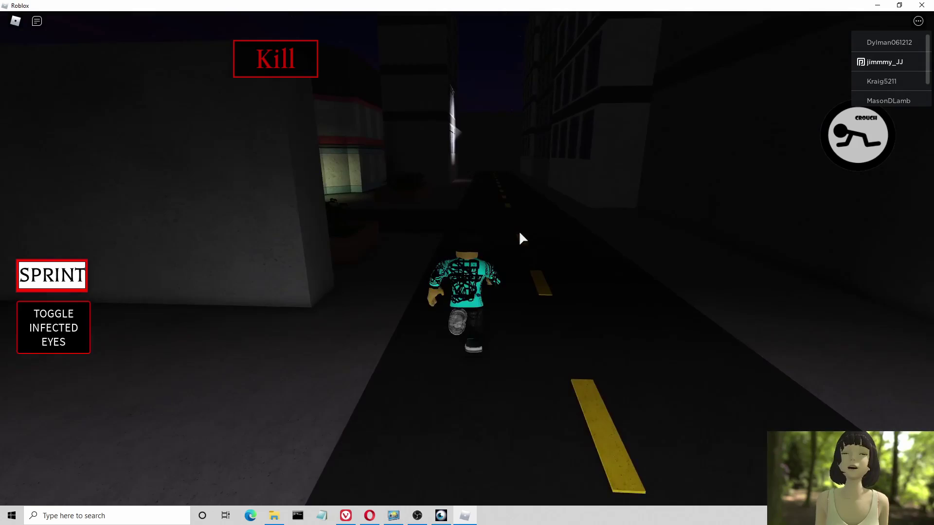
key(a)
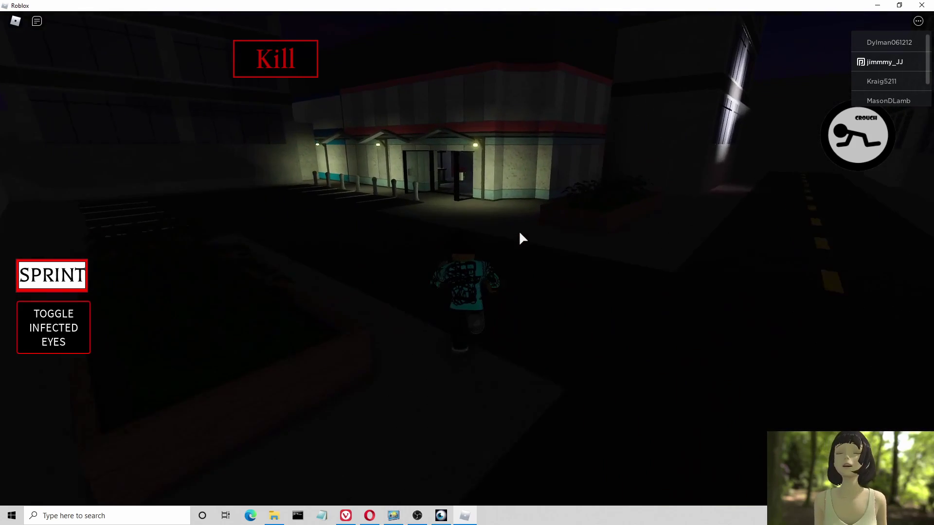
key(w)
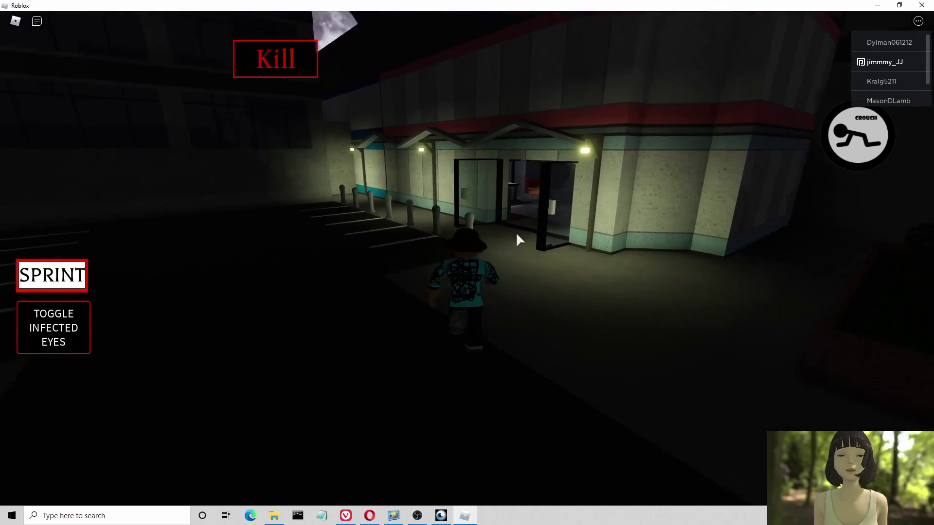
key(w)
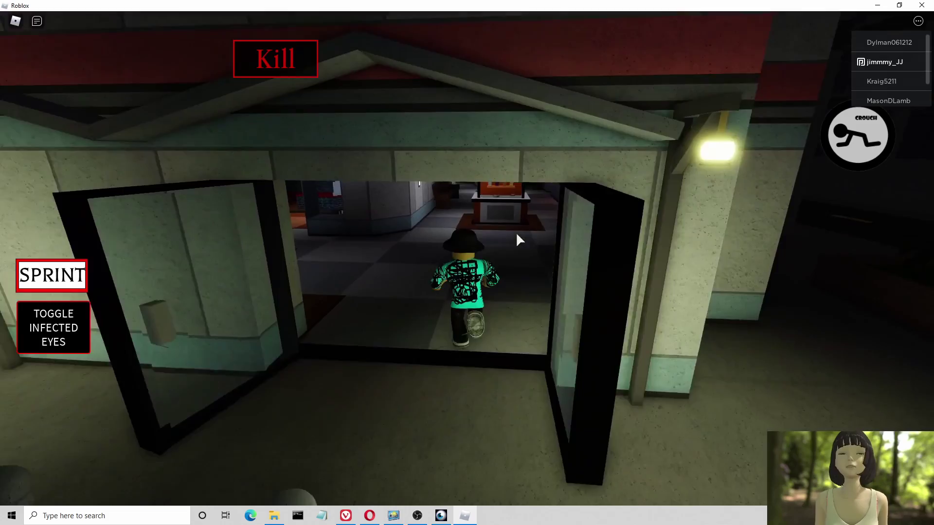
- Walk past the kiosk into the register room and turn around behind the counter
key(w)
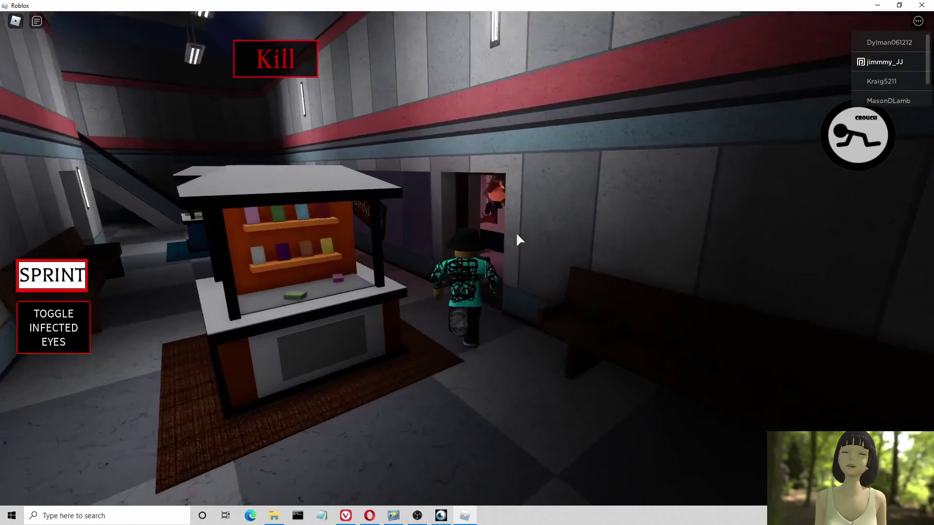
key(w)
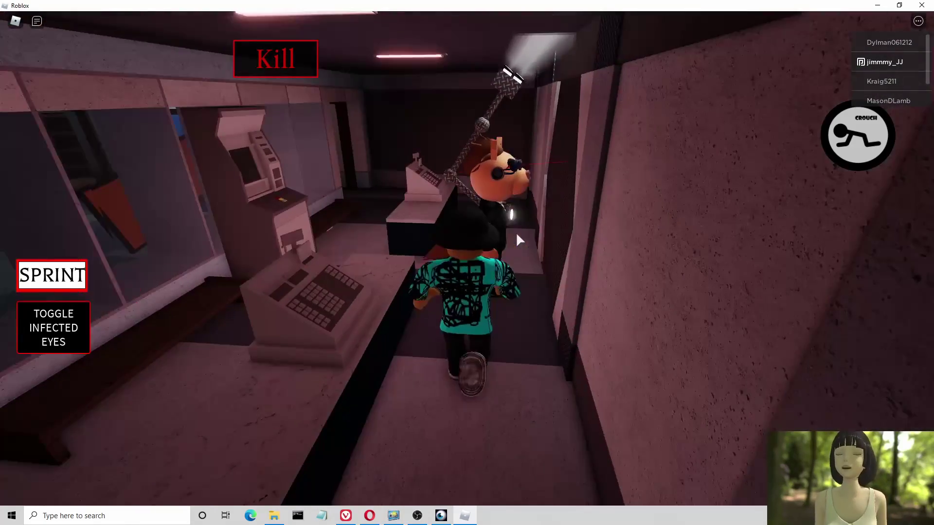
key(w)
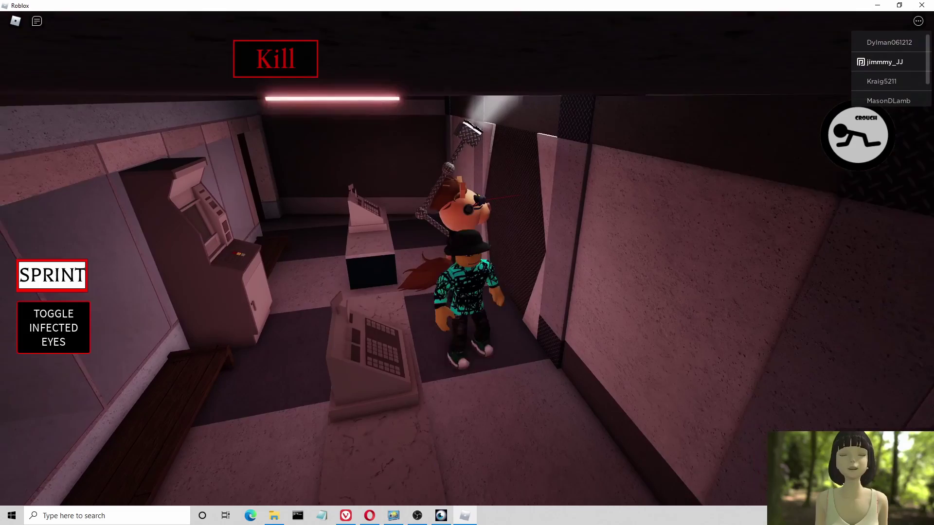
key(w)
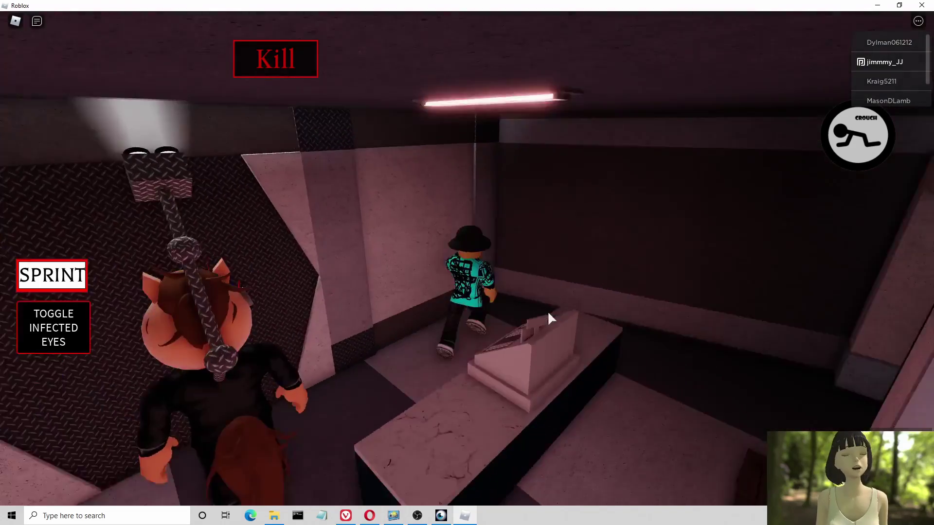
key(s)
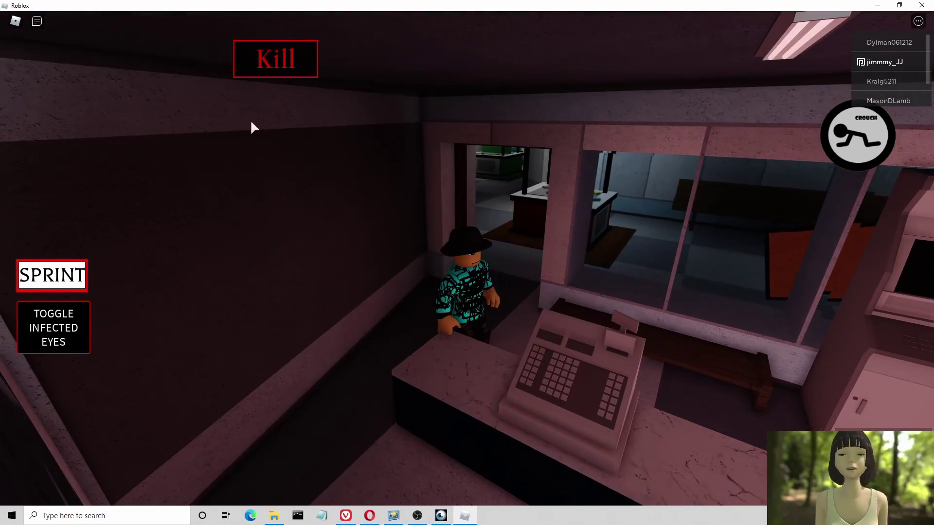
- Reset the avatar from the Esc menu using R and Enter
key(Escape)
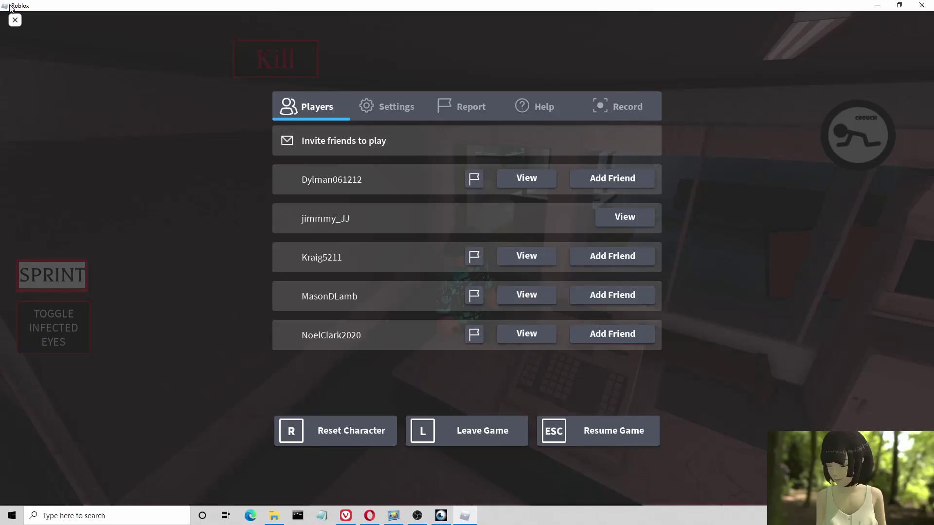
key(r)
key(Return)
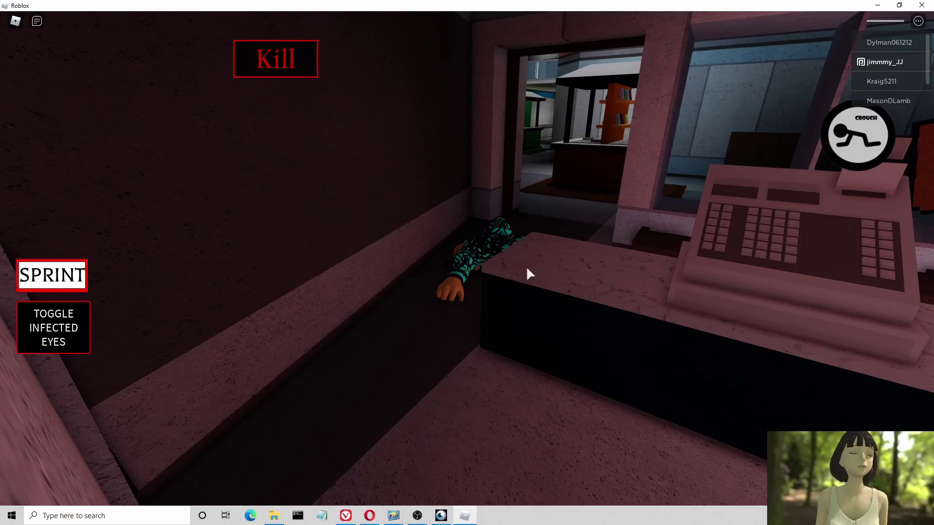
- Sprint from the spawn pad down the corridor past the SHOP door to the lit doorway
key(w)
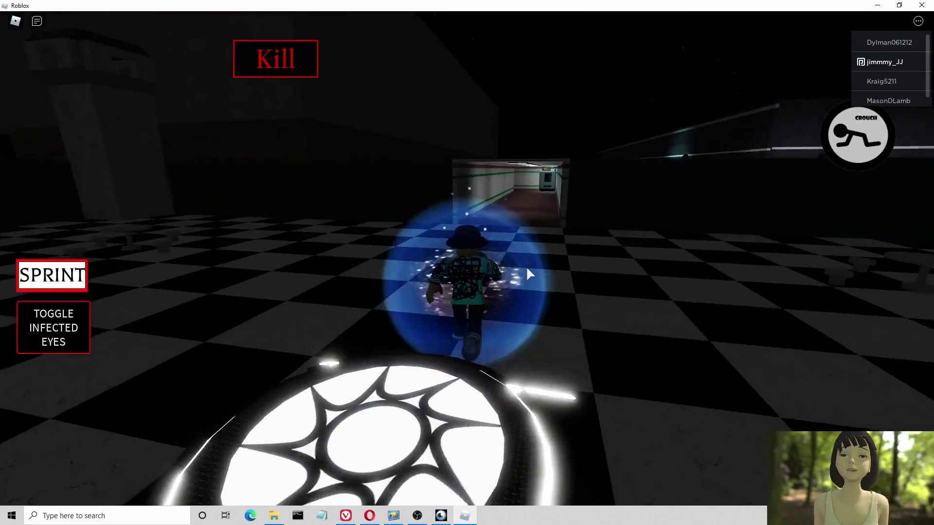
key(w)
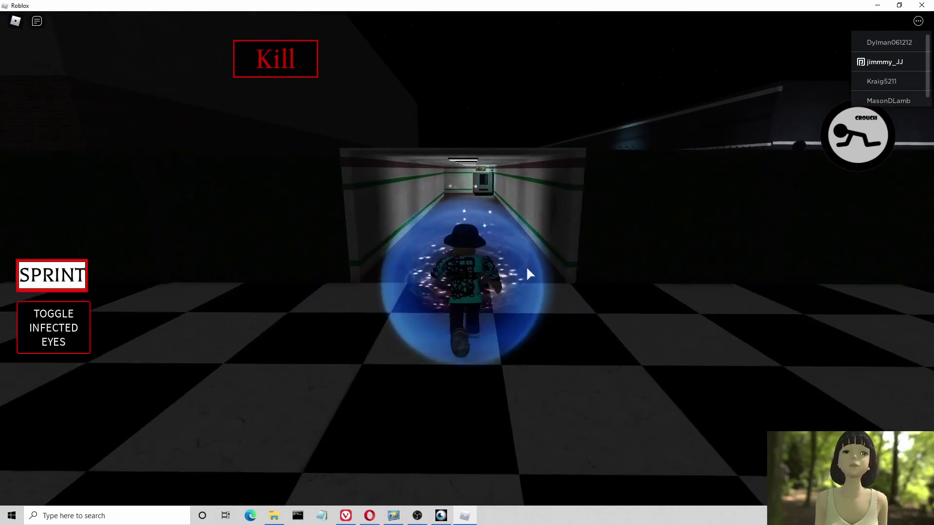
key(w)
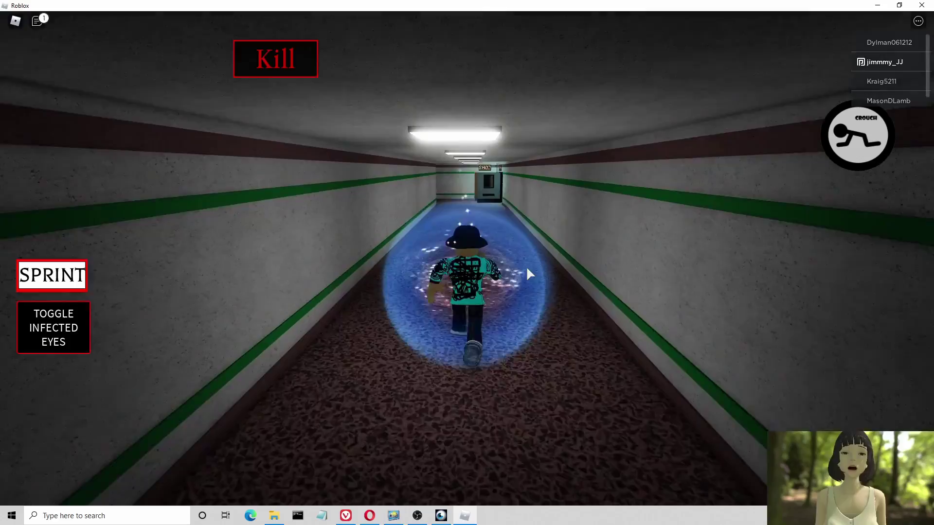
key(w)
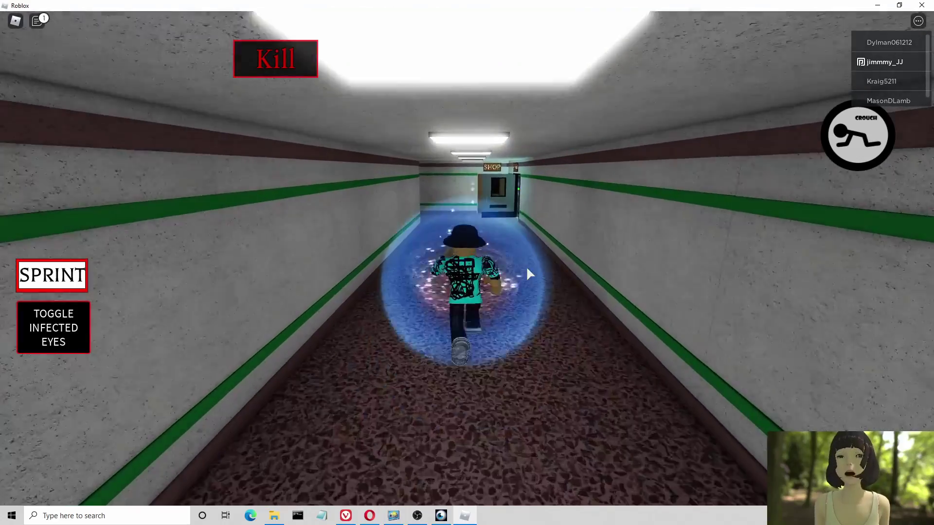
key(w)
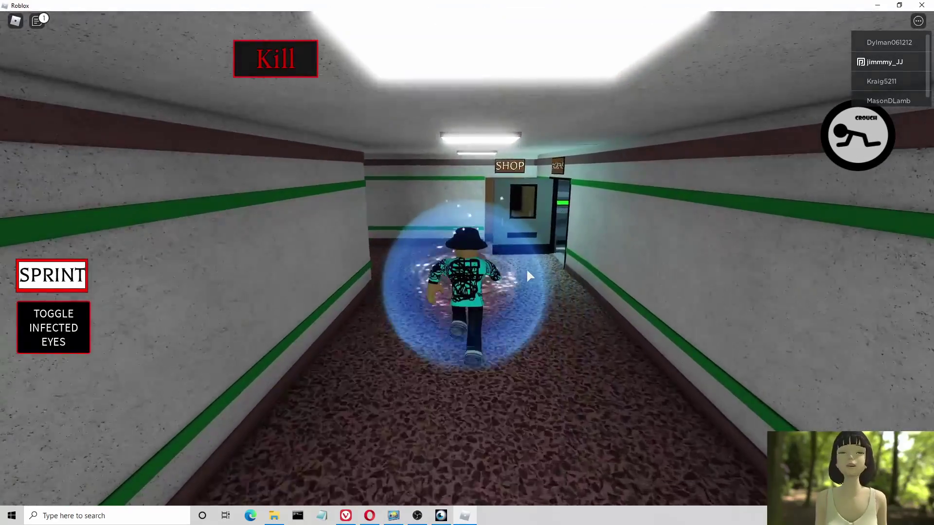
key(w)
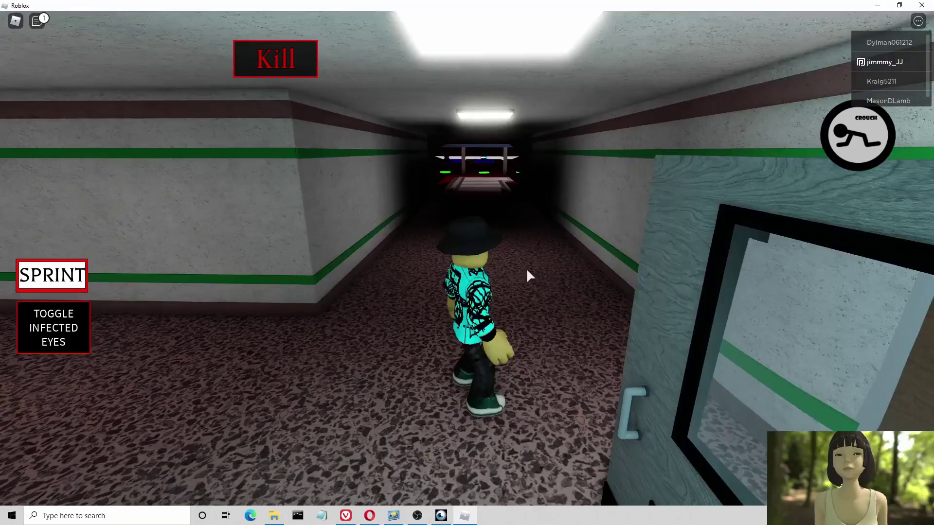
key(w)
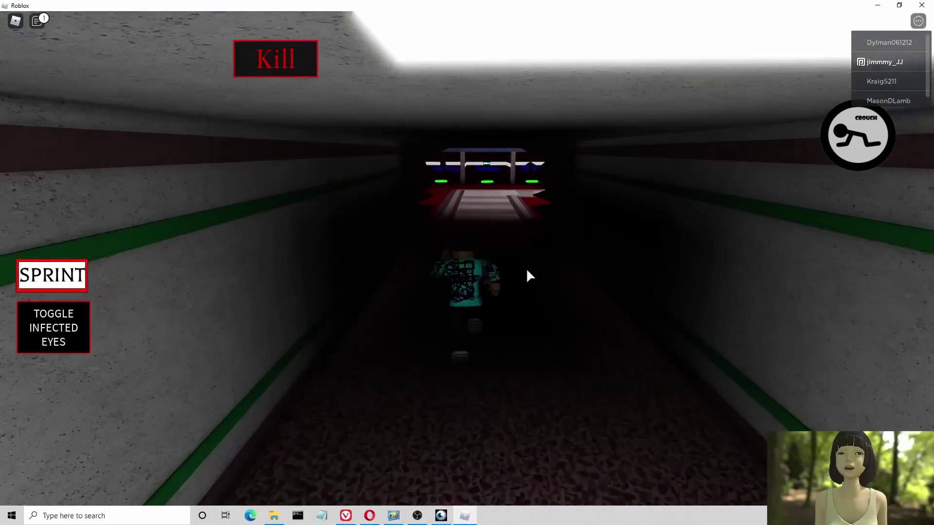
key(alt+Tab)
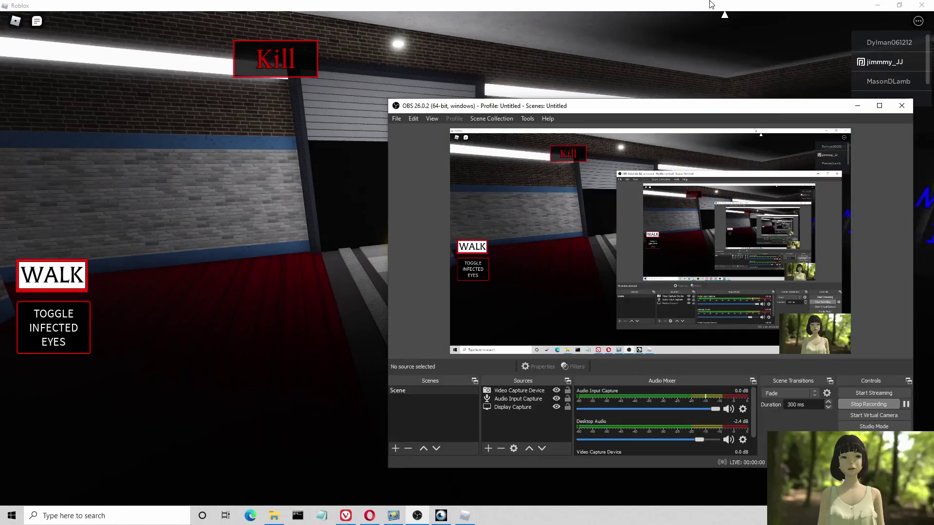
- Enter the skin-pad room and stand on the yellow pad to teleport beside the horse Piggy
click(686, 70)
key(a)
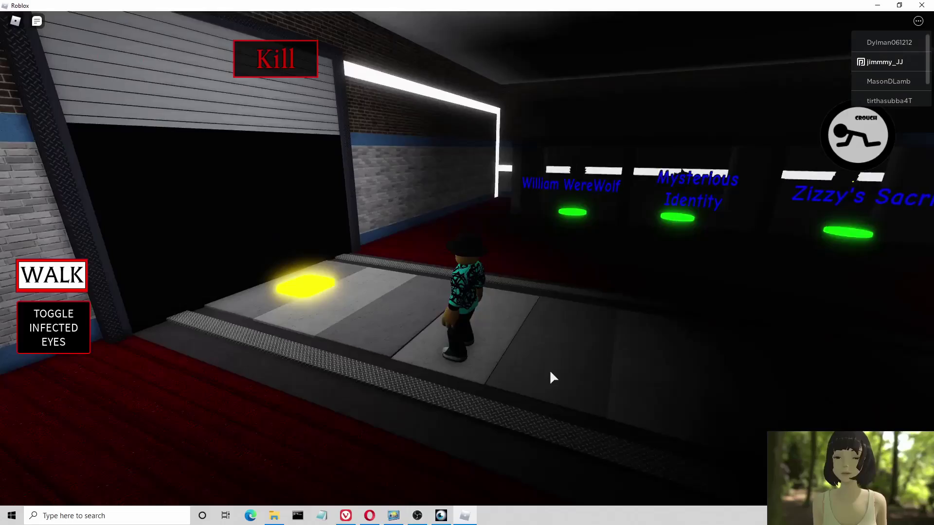
key(w)
key(d)
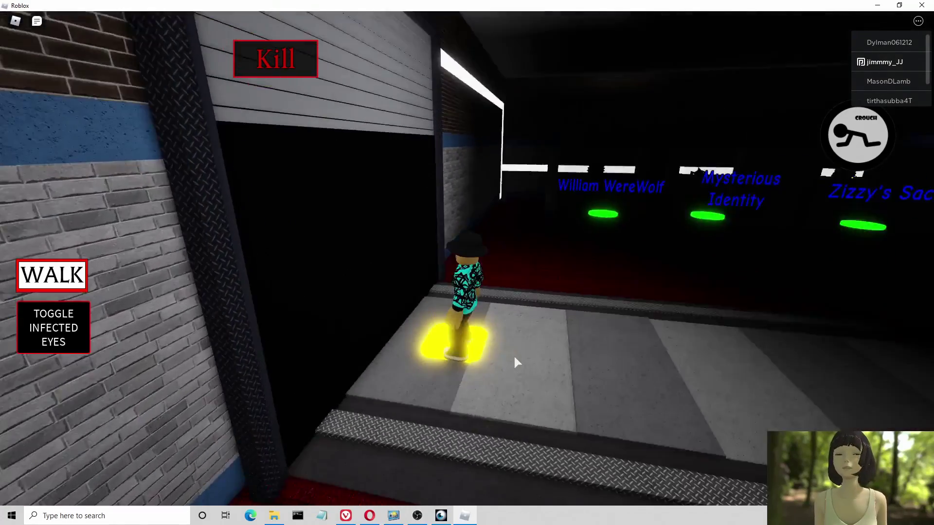
key(a)
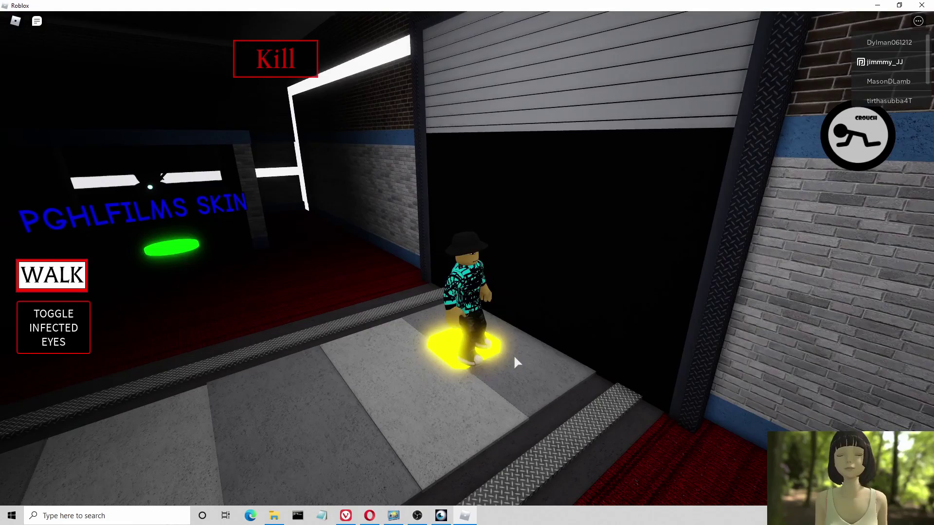
key(s)
key(d)
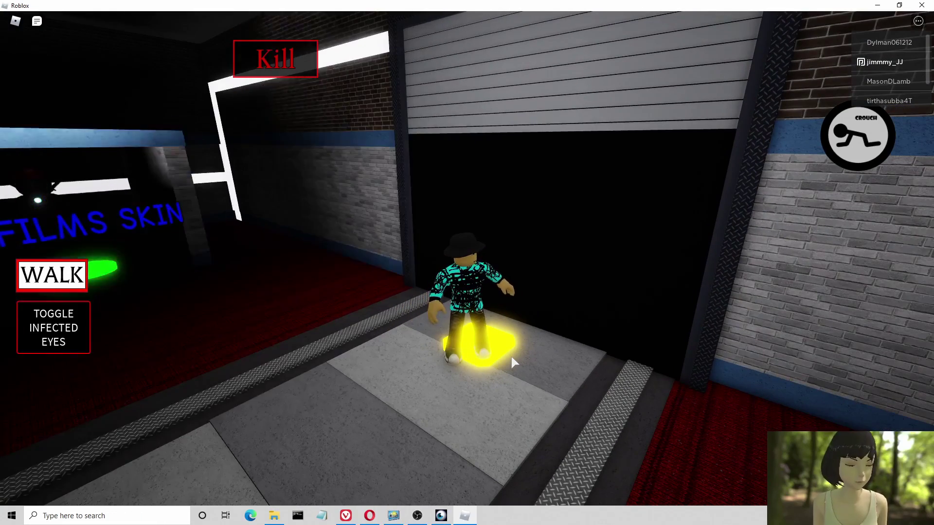
key(a)
key(d)
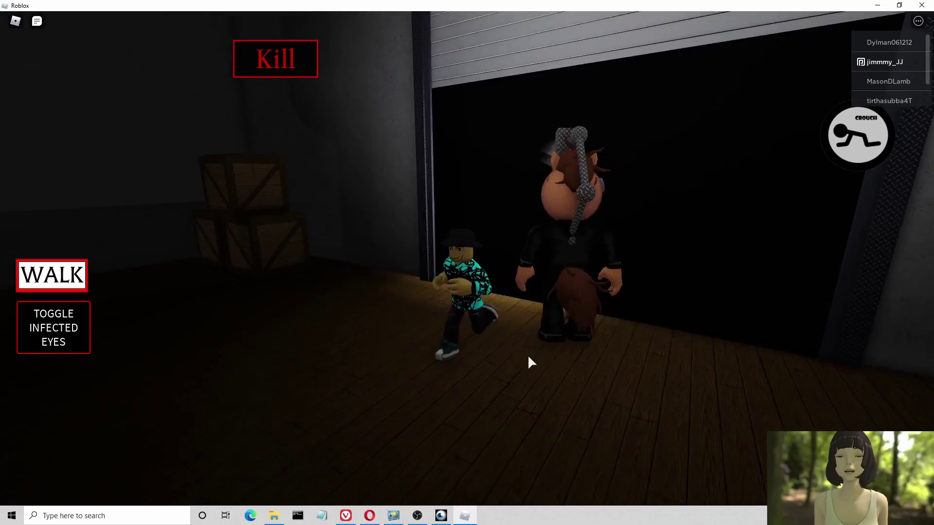
- Walk into the Horsey Skin doorway to take the horse-headed Piggy morph, then step back out
key(w)
key(w)
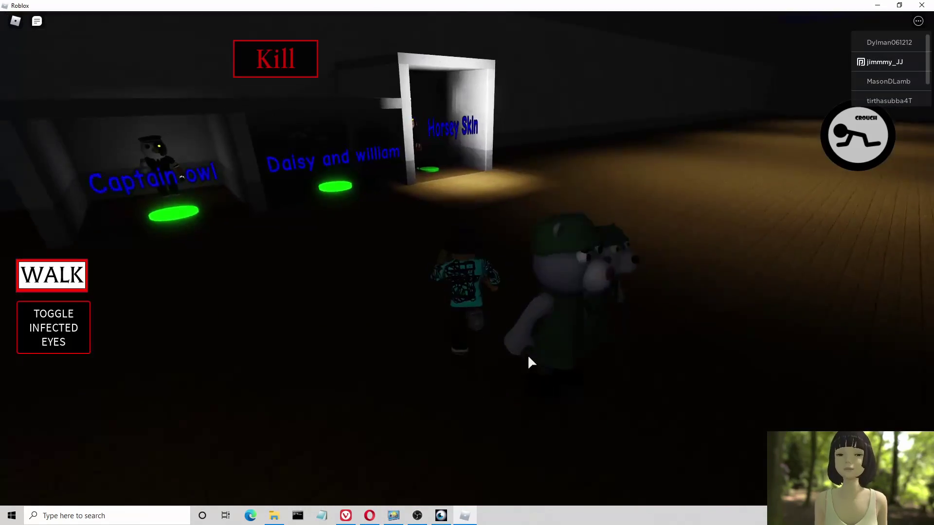
key(w)
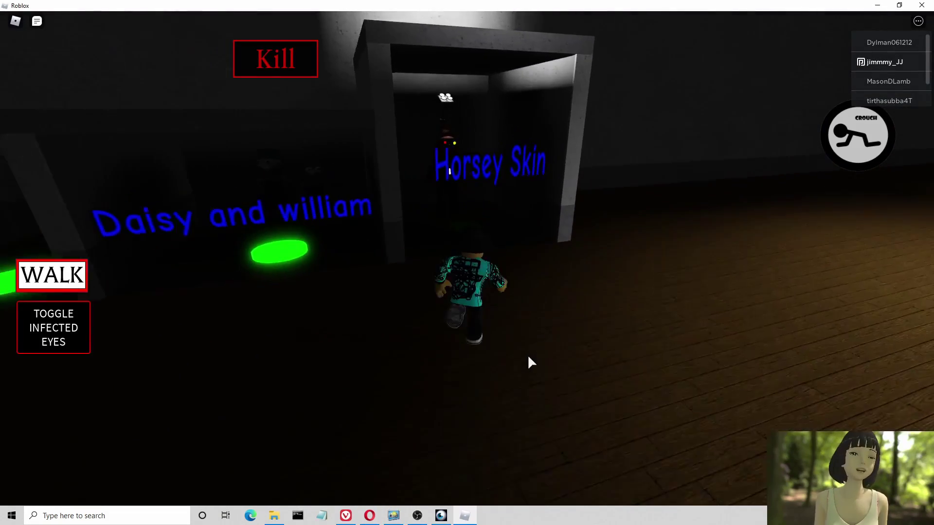
key(w)
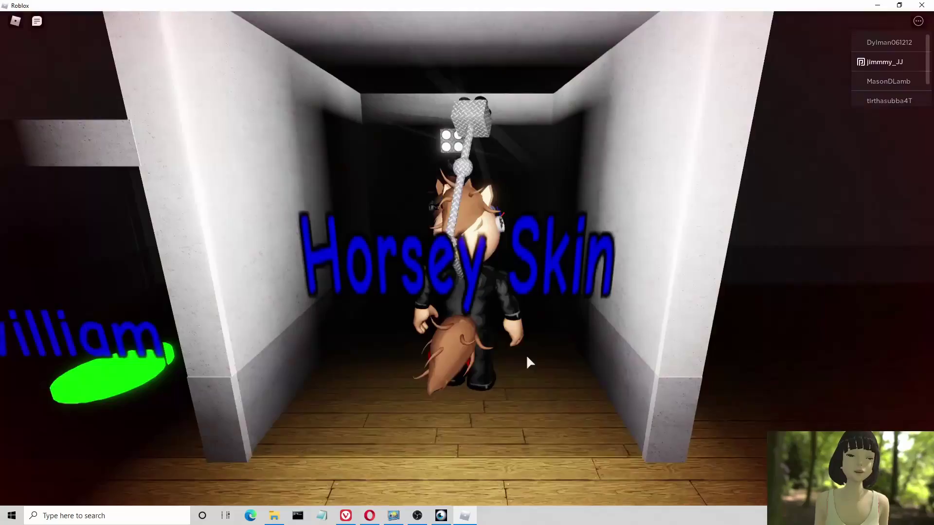
key(s)
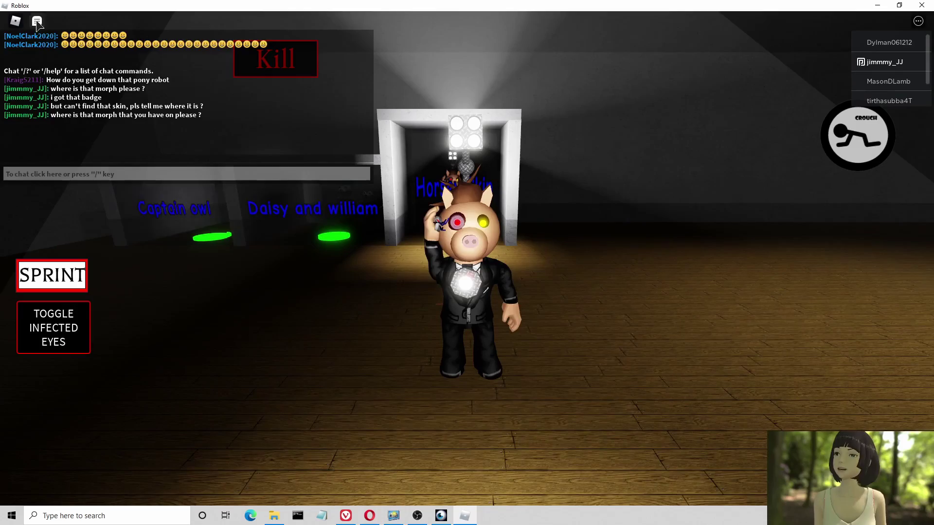
- Close chat and orbit the camera around the Horsey morph and its Horsey Skin doorway
click(37, 21)
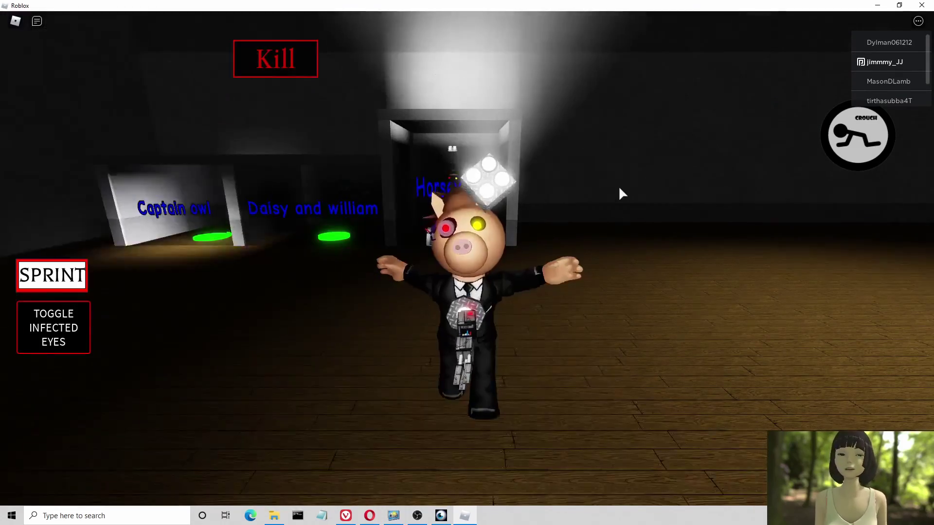
key(s)
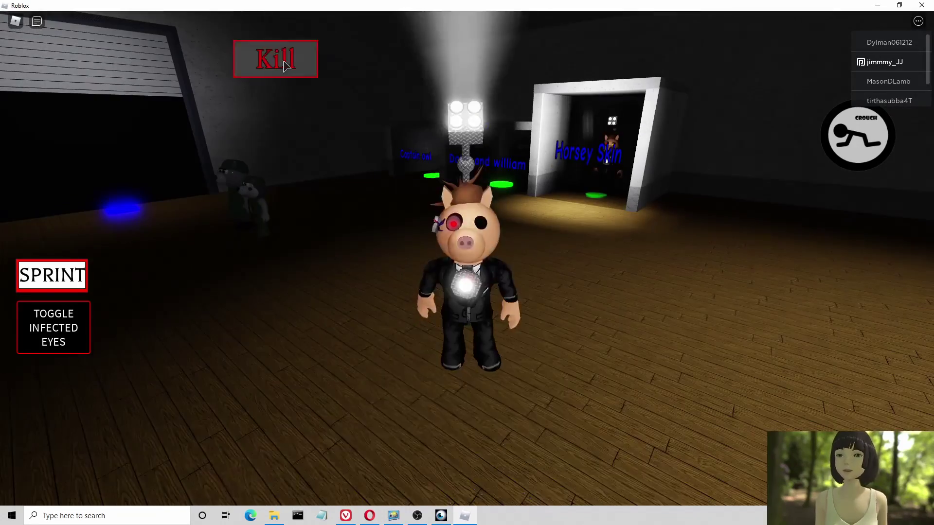
key(Right)
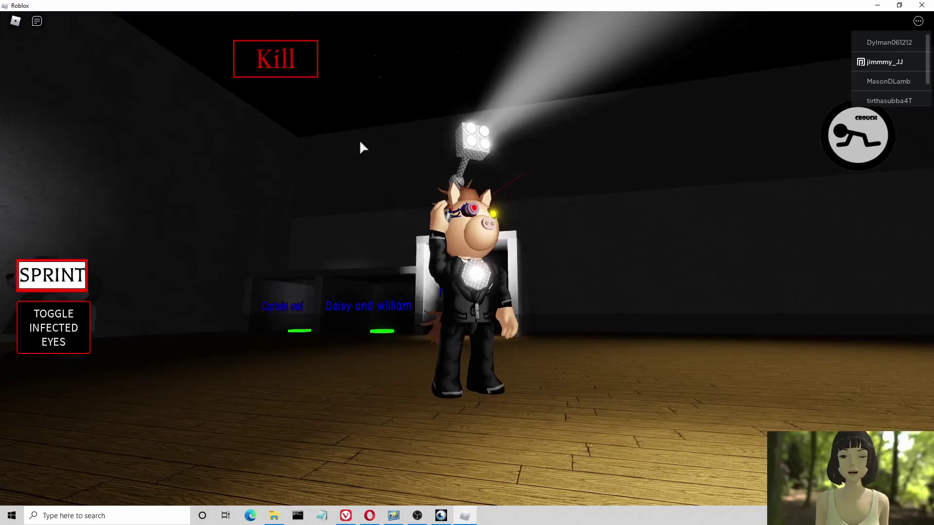
key(Right)
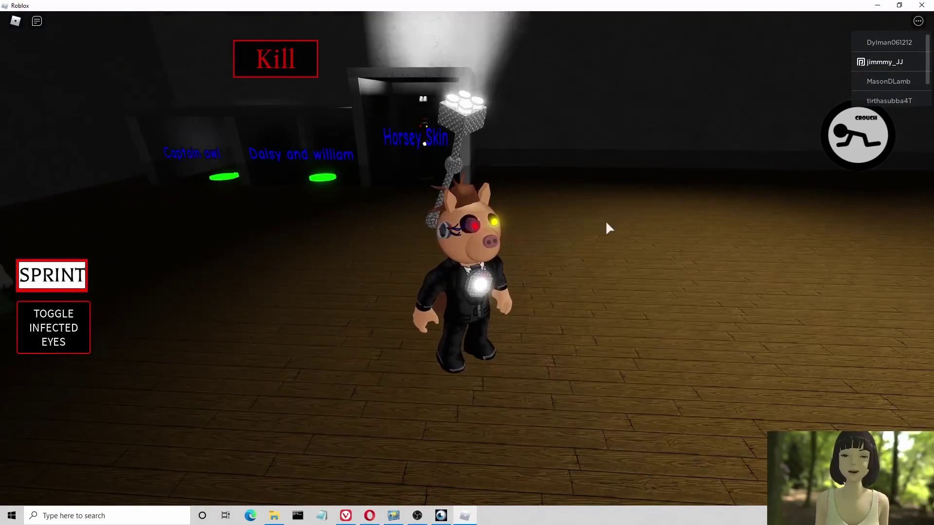
key(Left)
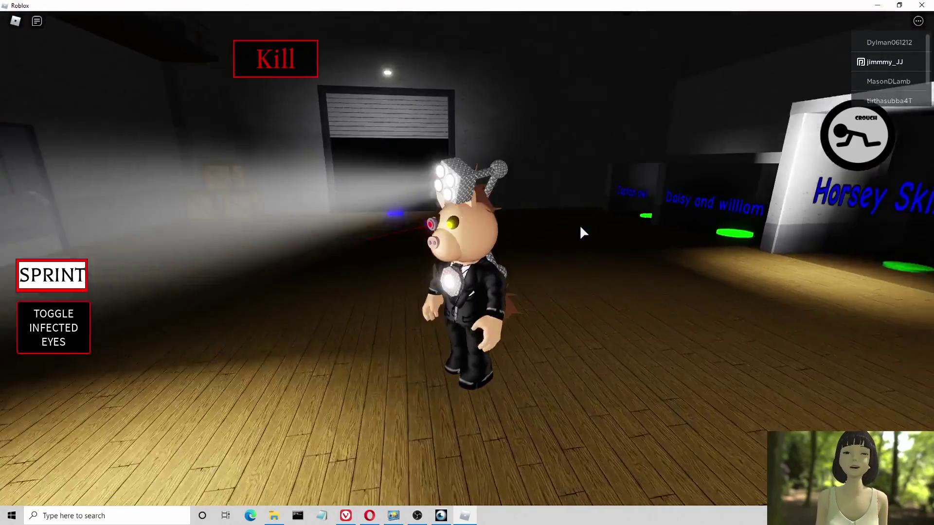
key(Right)
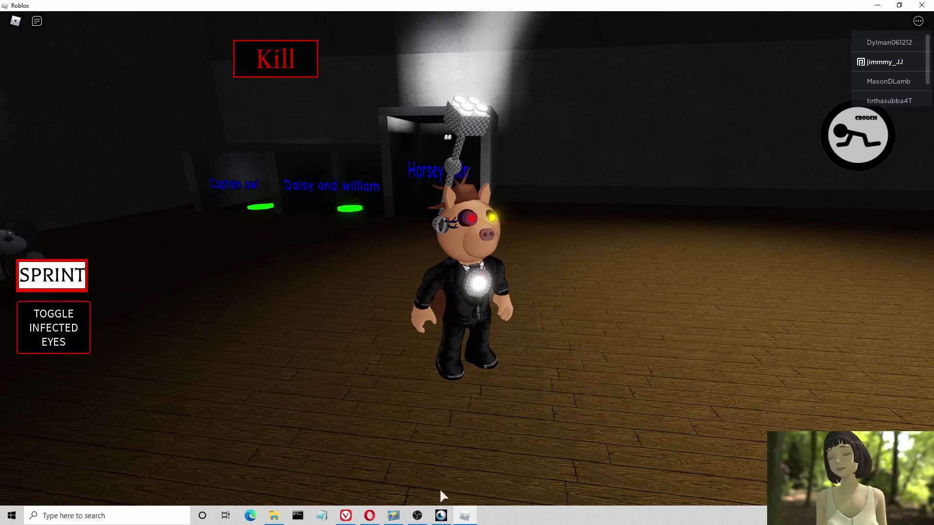
click(421, 517)
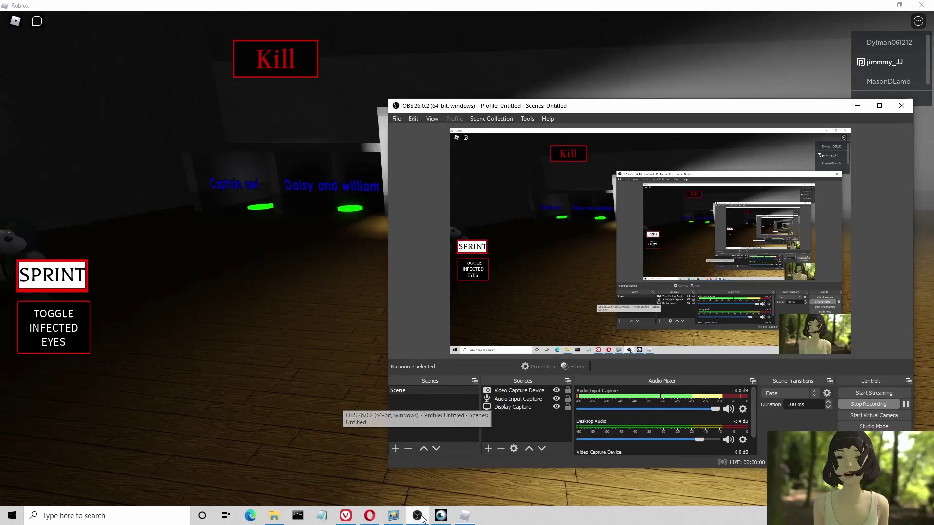